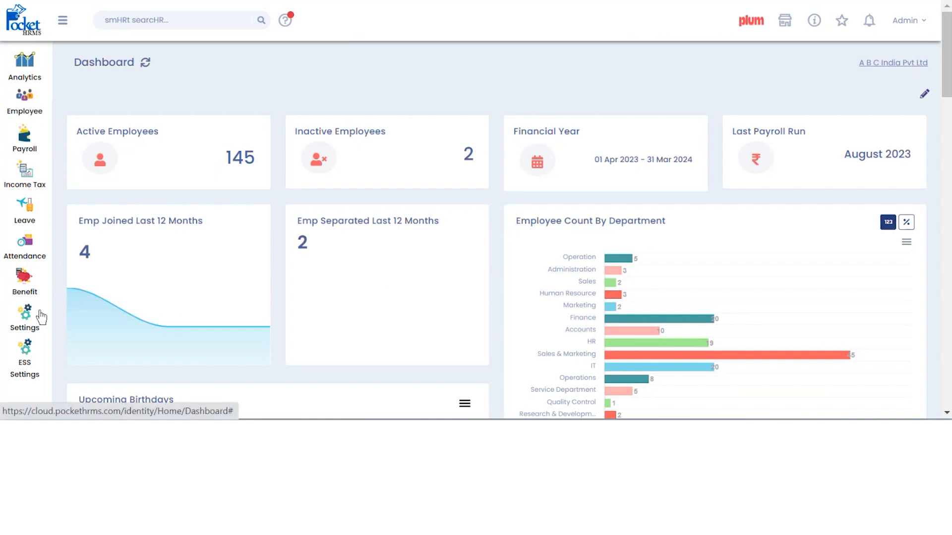
# - Create the expense type 'Business trip 1' with Location enabled under ESS Settings > Expense > Expense Type
pyautogui.click(28, 358)
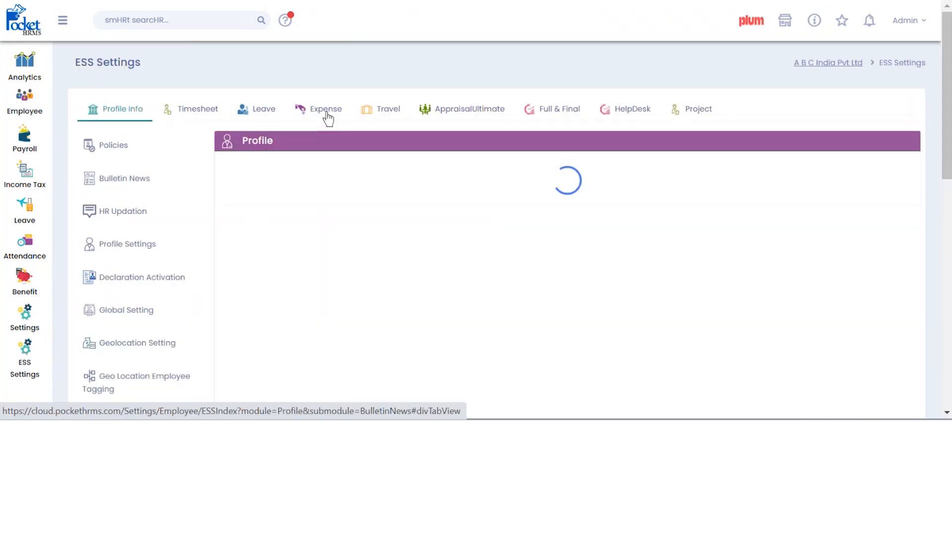
pyautogui.click(326, 114)
pyautogui.click(127, 154)
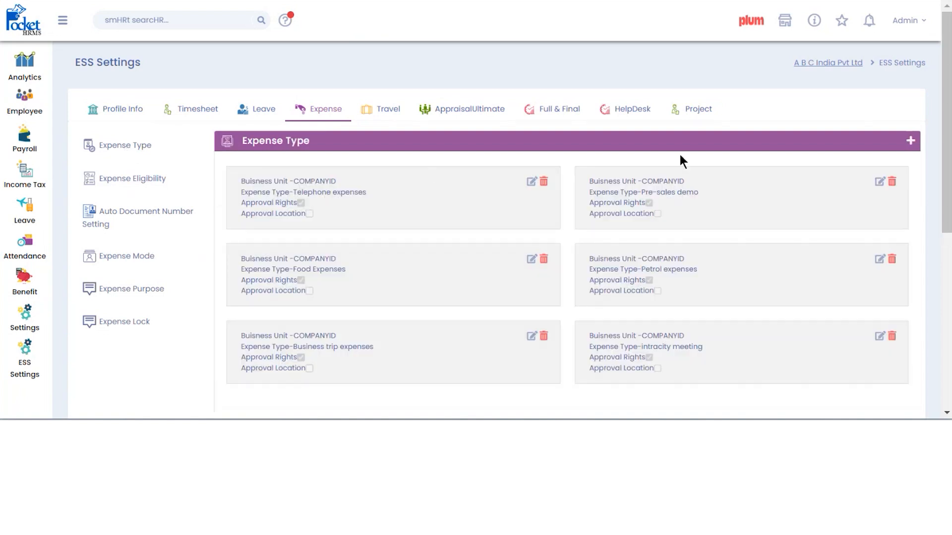
pyautogui.click(911, 141)
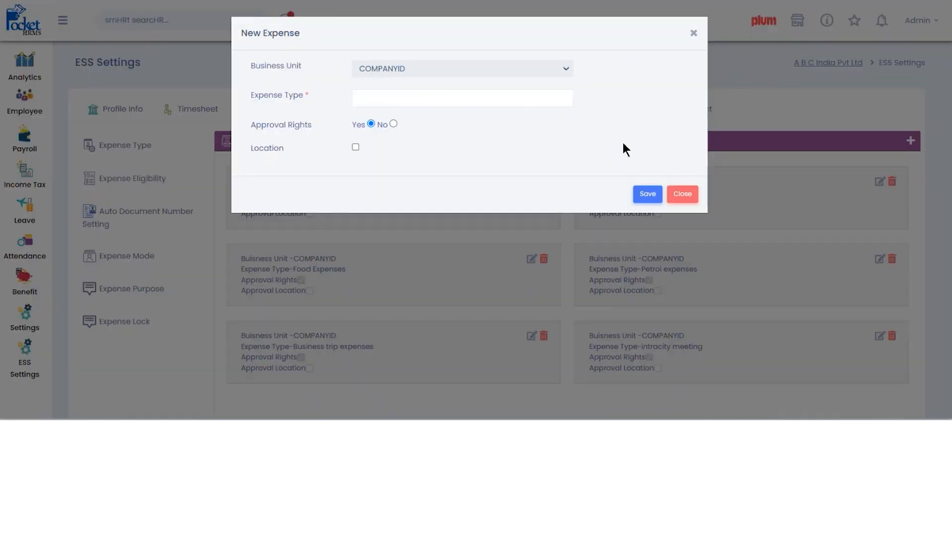
pyautogui.click(437, 69)
pyautogui.click(397, 102)
pyautogui.write('Business')
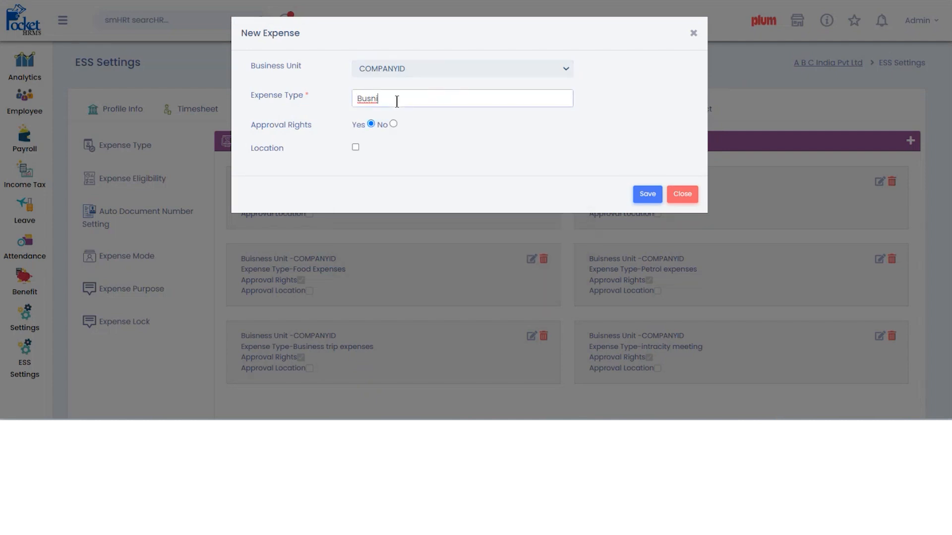
pyautogui.write(' trip 1')
pyautogui.click(355, 148)
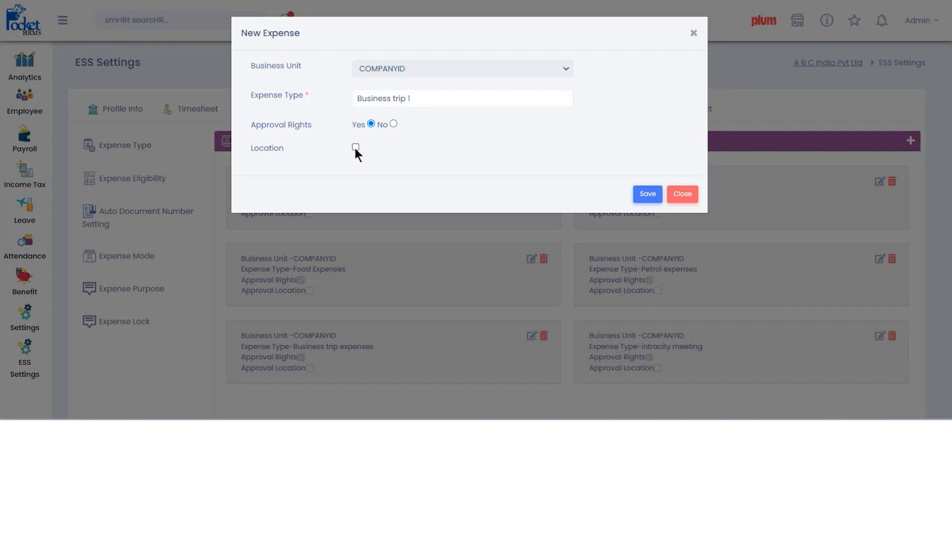
pyautogui.click(650, 196)
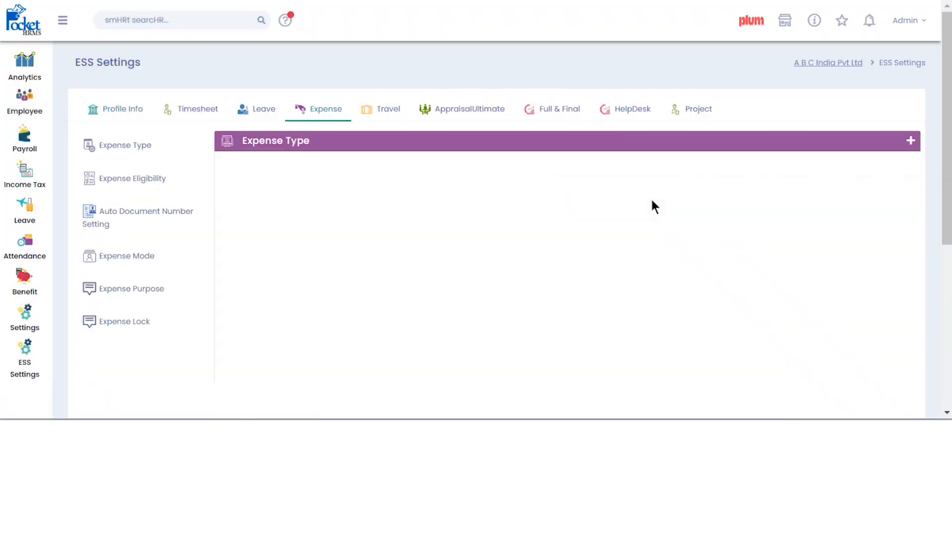
# - Start an eligibility rule for Business trip 1 with amount 3000 and no approval up to 1500
pyautogui.click(125, 187)
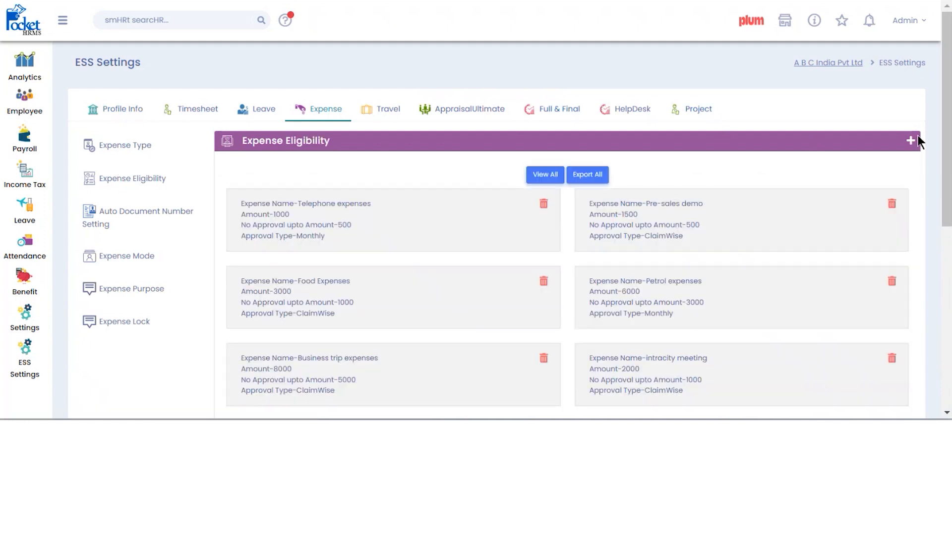
pyautogui.click(910, 140)
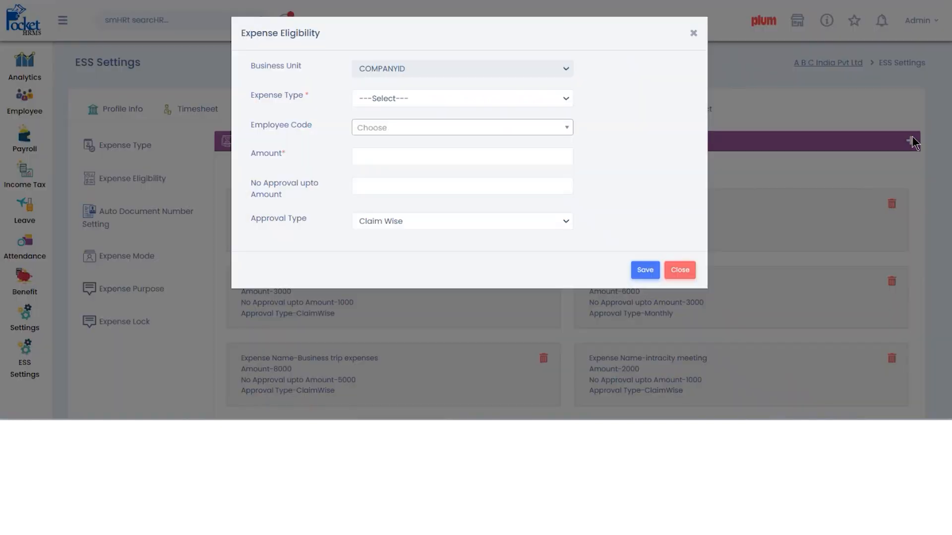
pyautogui.click(440, 107)
pyautogui.click(423, 205)
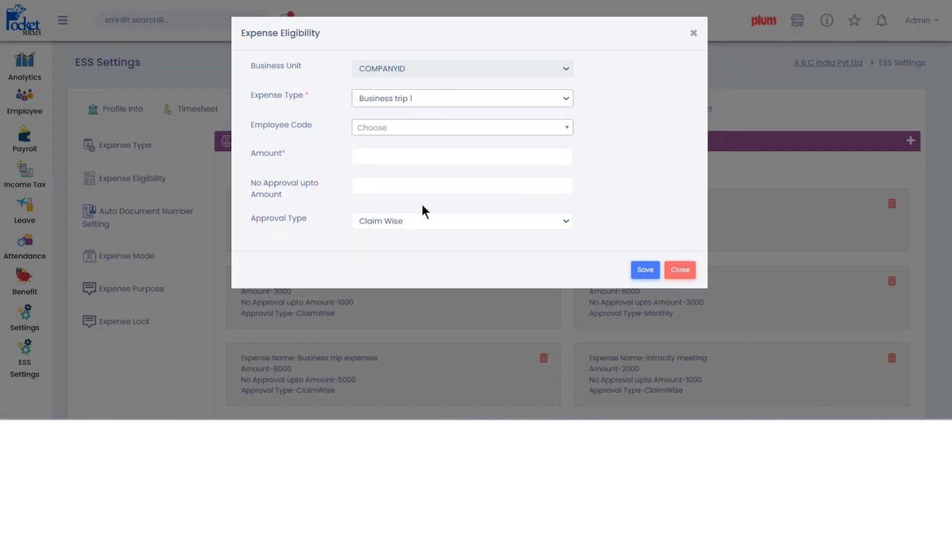
pyautogui.click(404, 164)
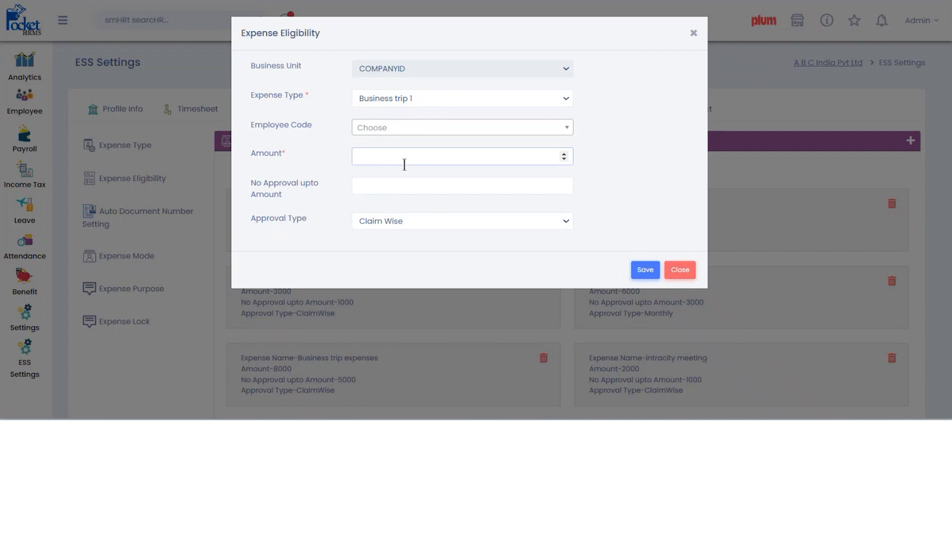
pyautogui.write('3000')
pyautogui.click(385, 185)
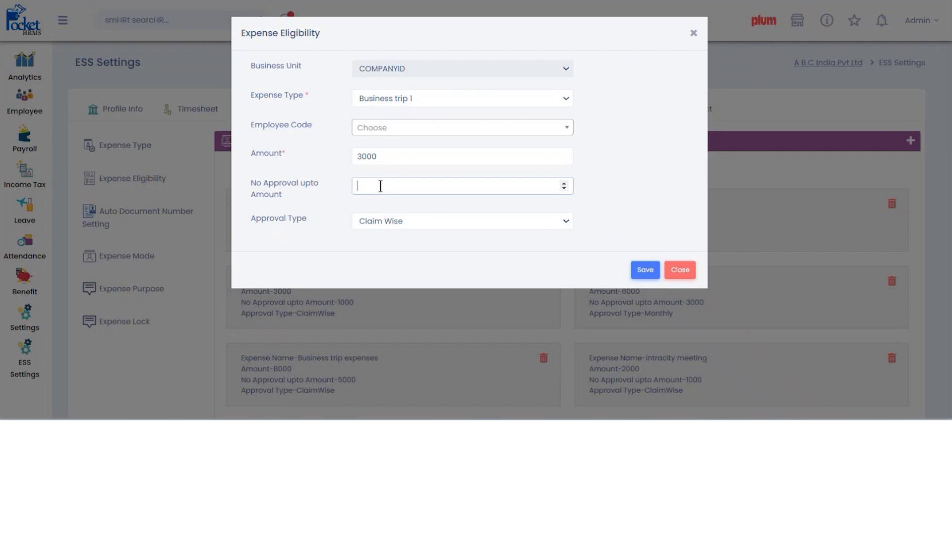
pyautogui.write('1500')
# - Set the rule's approval type and save the eligibility rule
pyautogui.click(382, 222)
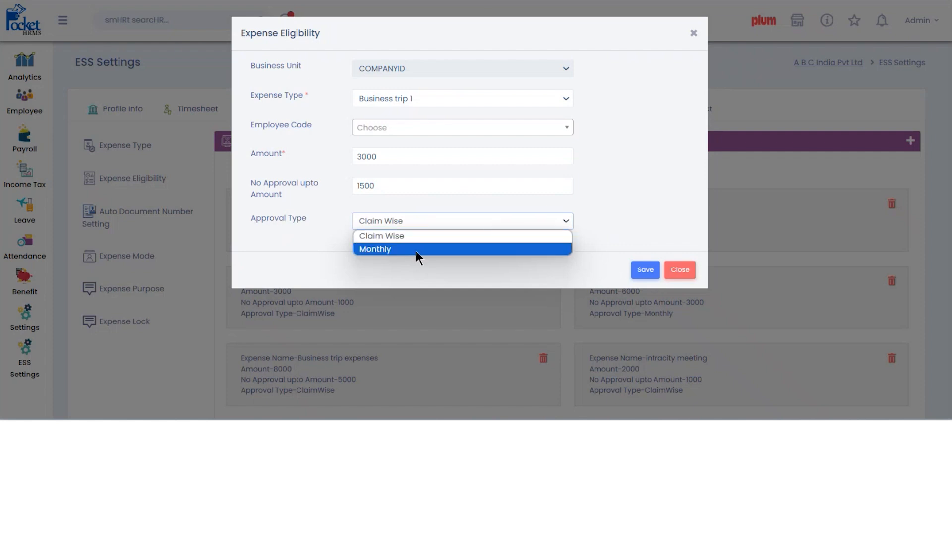
pyautogui.click(416, 250)
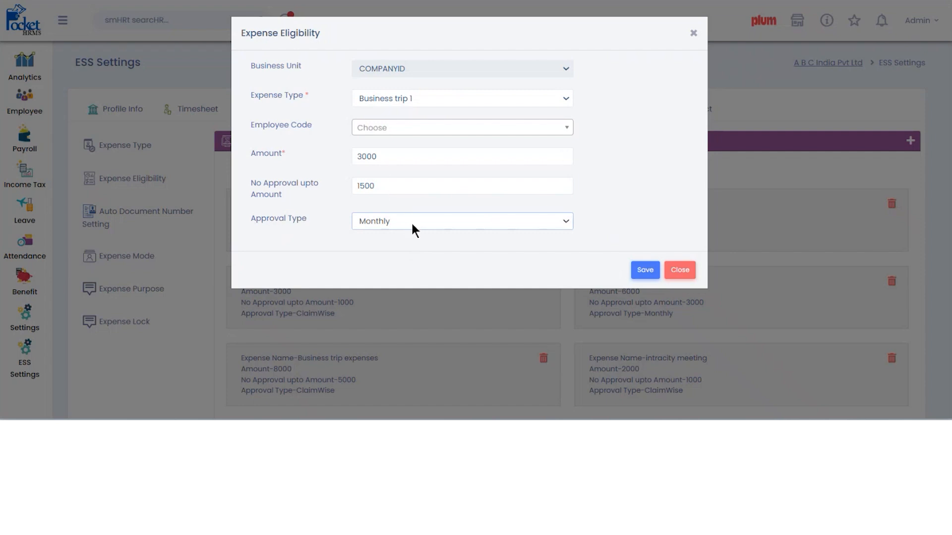
pyautogui.click(521, 227)
pyautogui.click(447, 237)
pyautogui.click(650, 271)
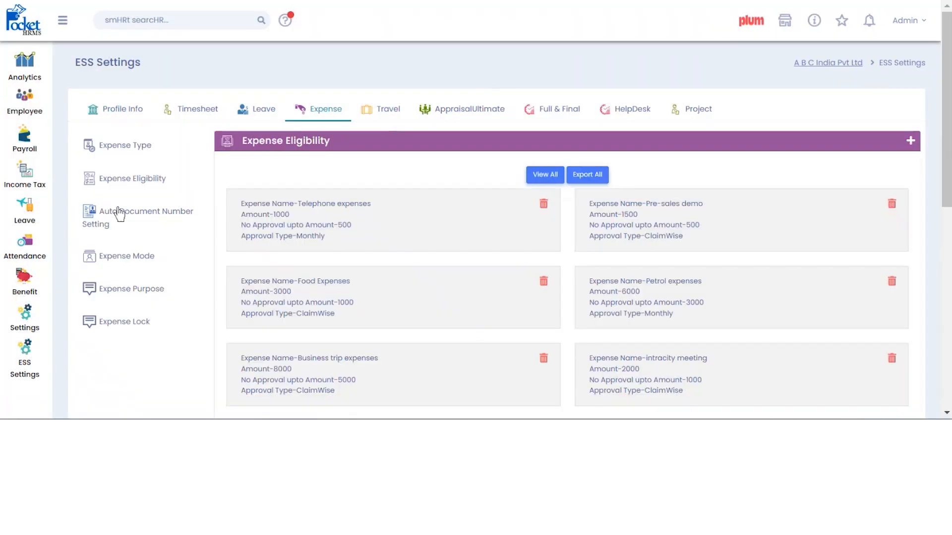
# - Save auto document numbering with prefix ABC and starting number 1, then show Expense Mode
pyautogui.click(120, 216)
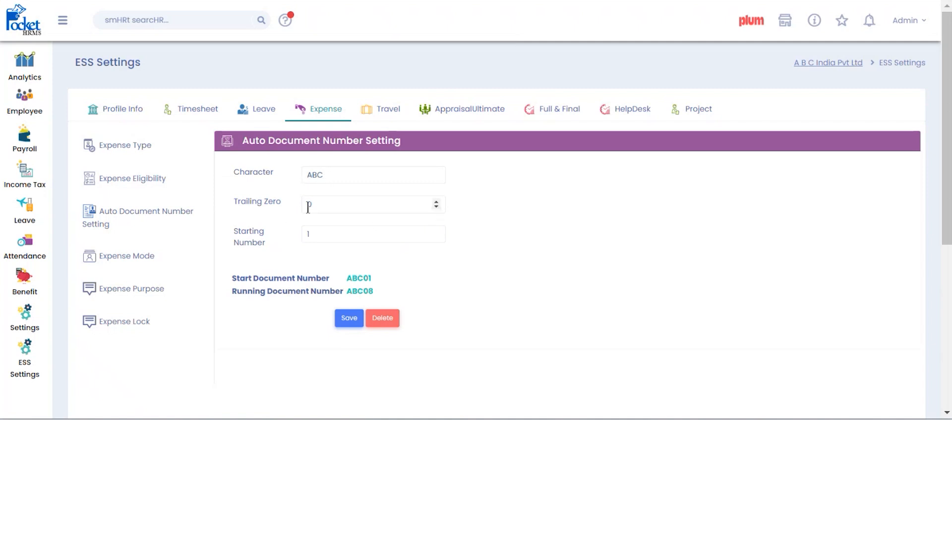
pyautogui.click(319, 237)
pyautogui.press('BackSpace')
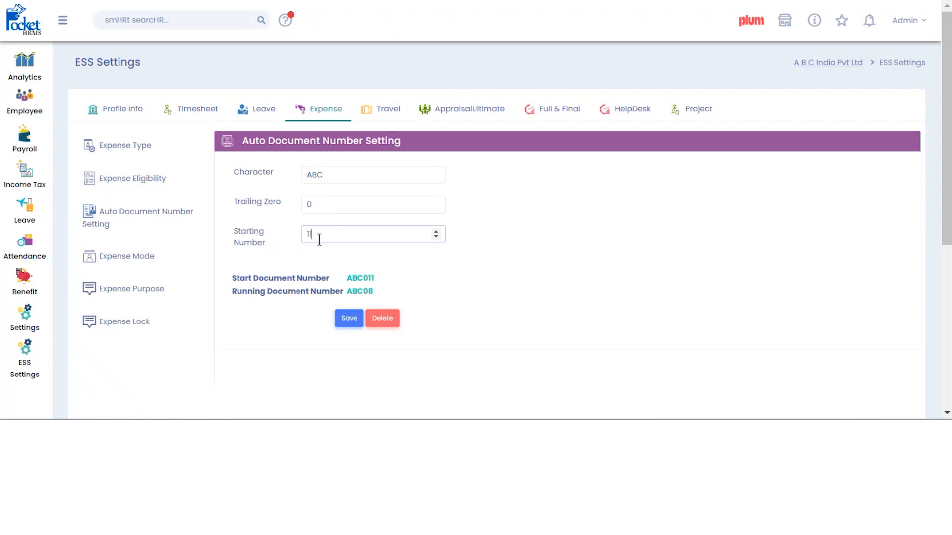
pyautogui.write('1')
pyautogui.click(350, 319)
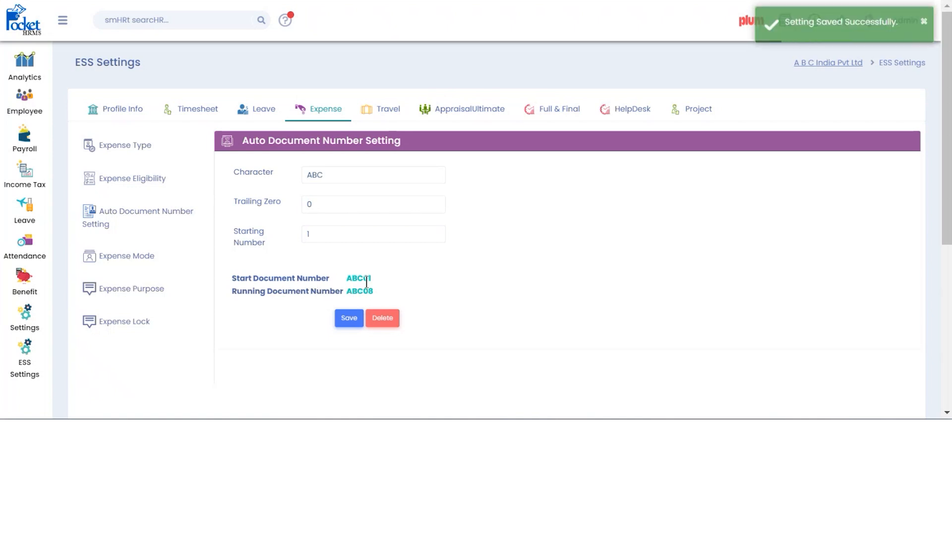
pyautogui.click(124, 258)
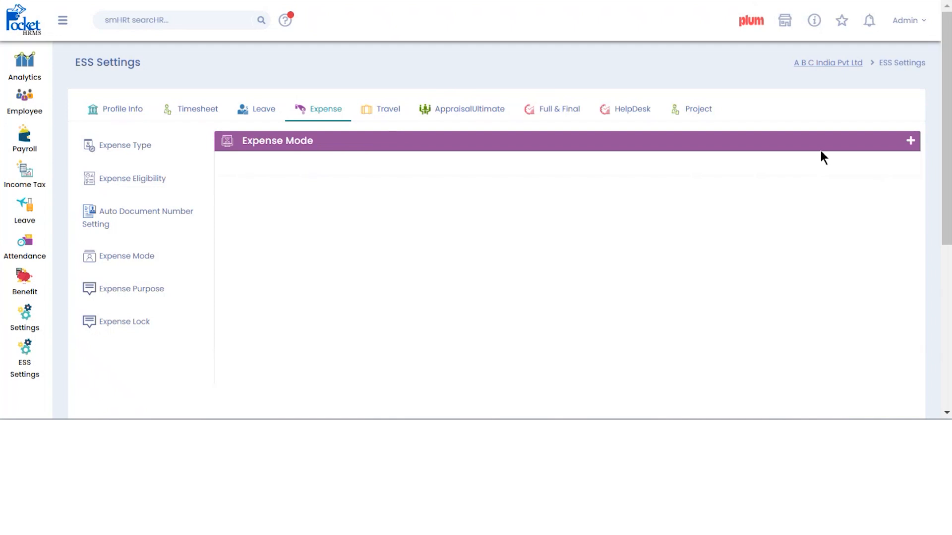
# - Add the expense mode 'car' for Telephone expenses
pyautogui.click(910, 141)
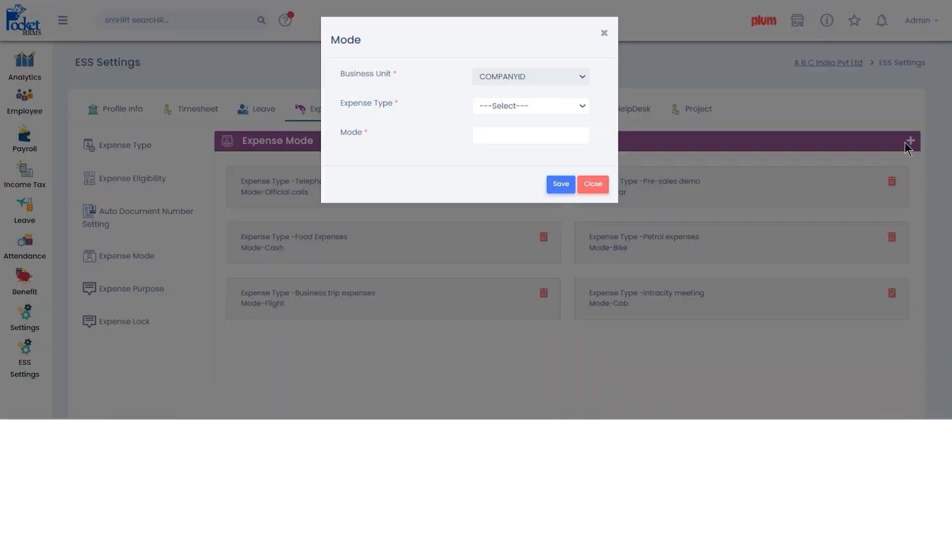
pyautogui.click(534, 106)
pyautogui.click(516, 134)
pyautogui.click(505, 136)
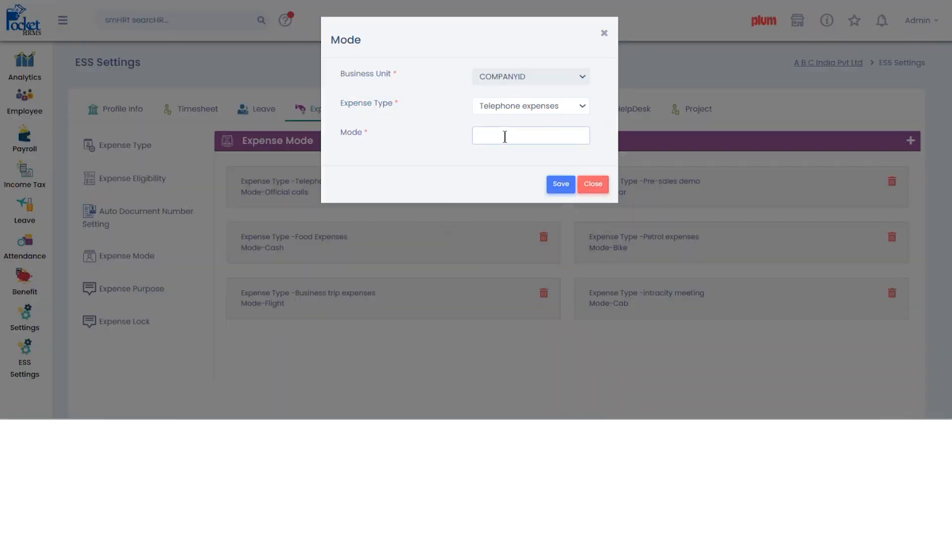
pyautogui.write('car')
pyautogui.click(560, 184)
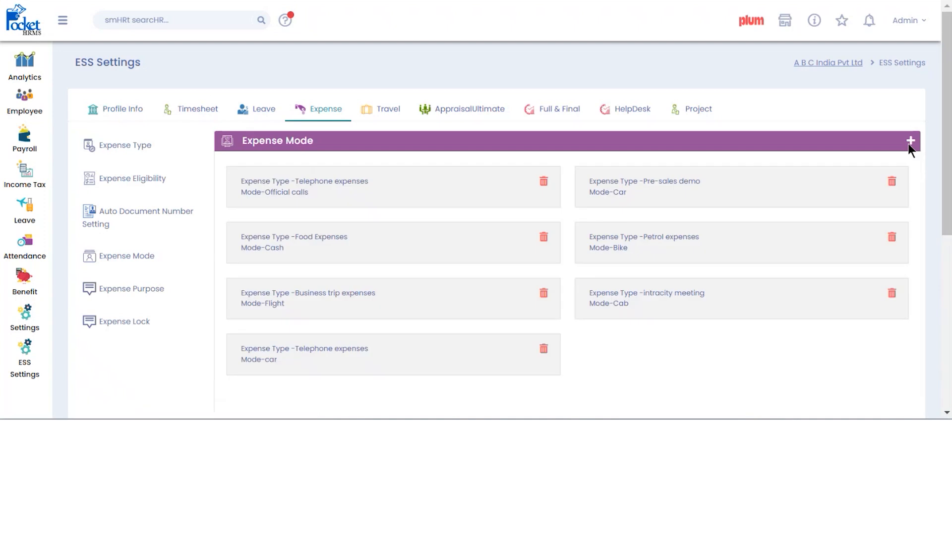
pyautogui.click(909, 142)
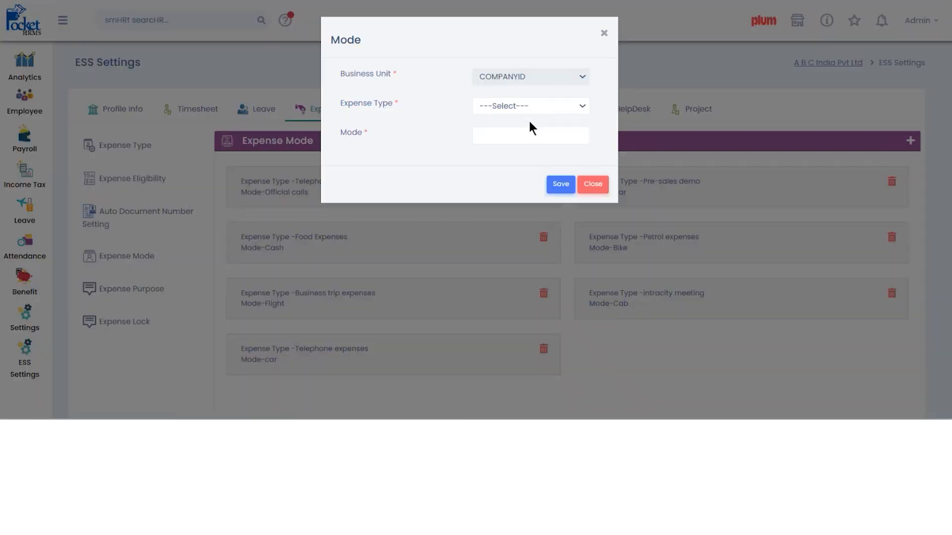
pyautogui.click(604, 33)
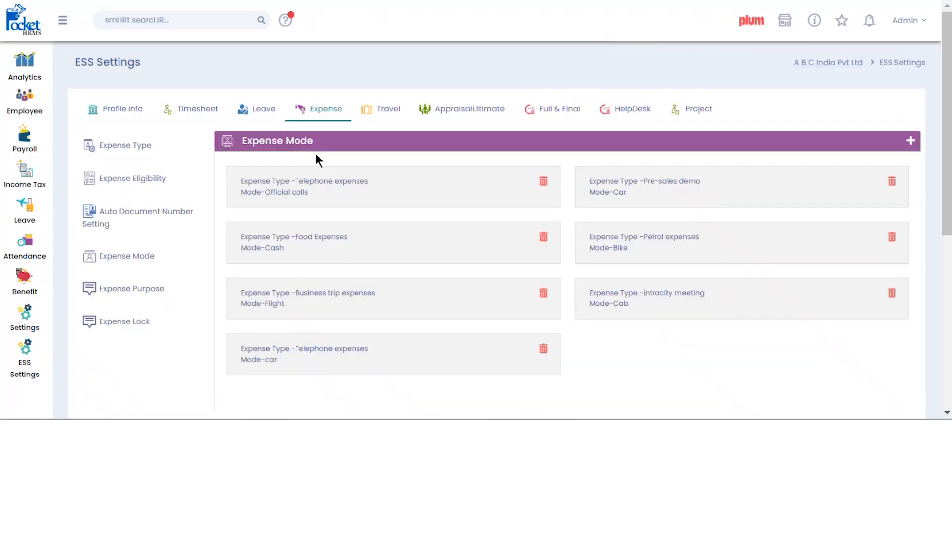
# - Add the expense purpose 'sales demo'
pyautogui.click(135, 291)
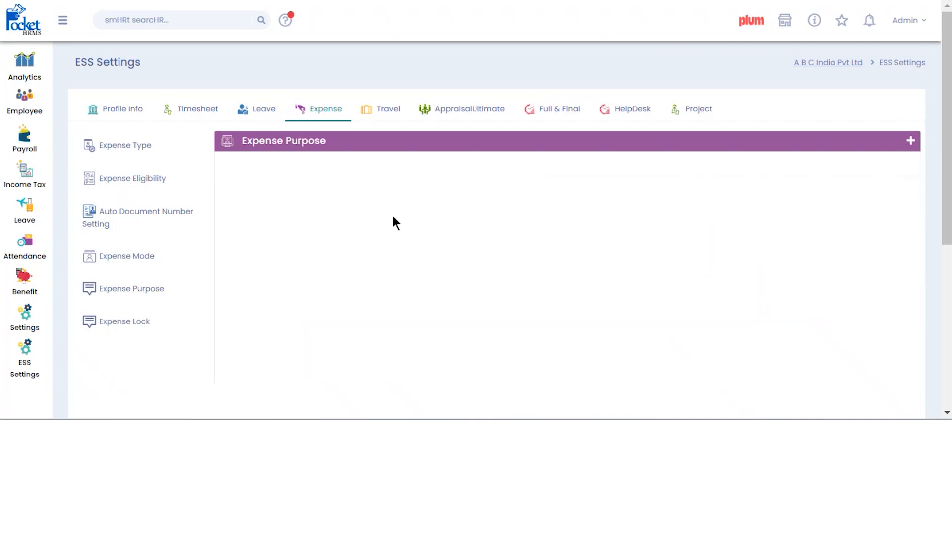
pyautogui.click(911, 141)
pyautogui.click(471, 77)
pyautogui.write('sales demo')
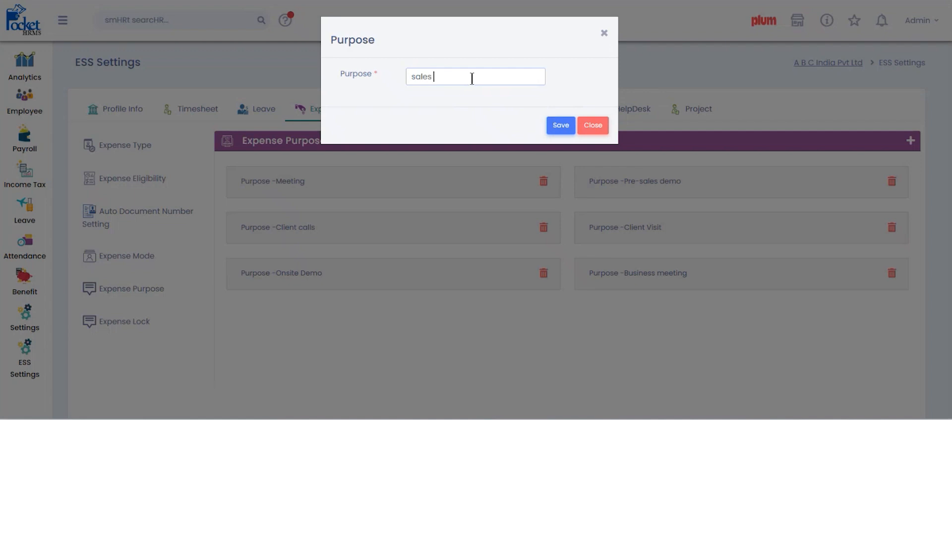
pyautogui.click(567, 131)
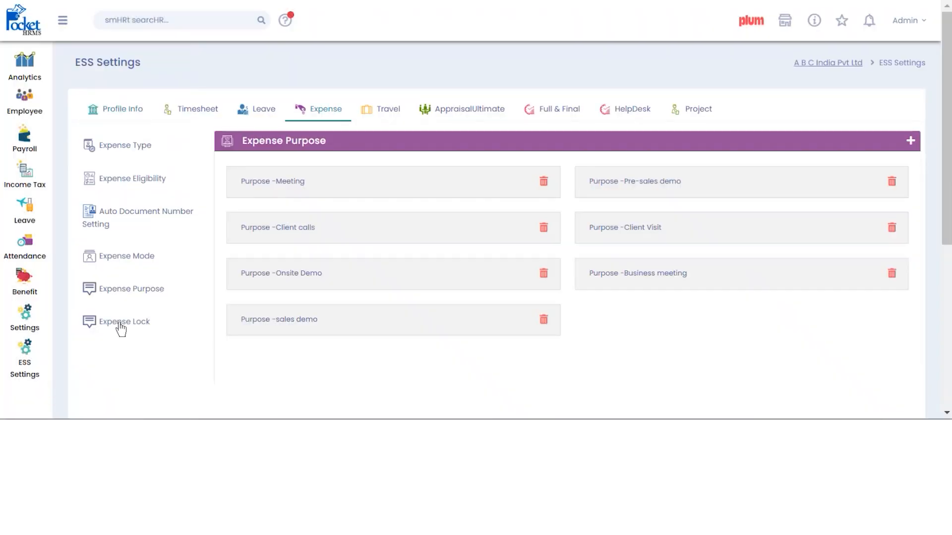
pyautogui.click(121, 326)
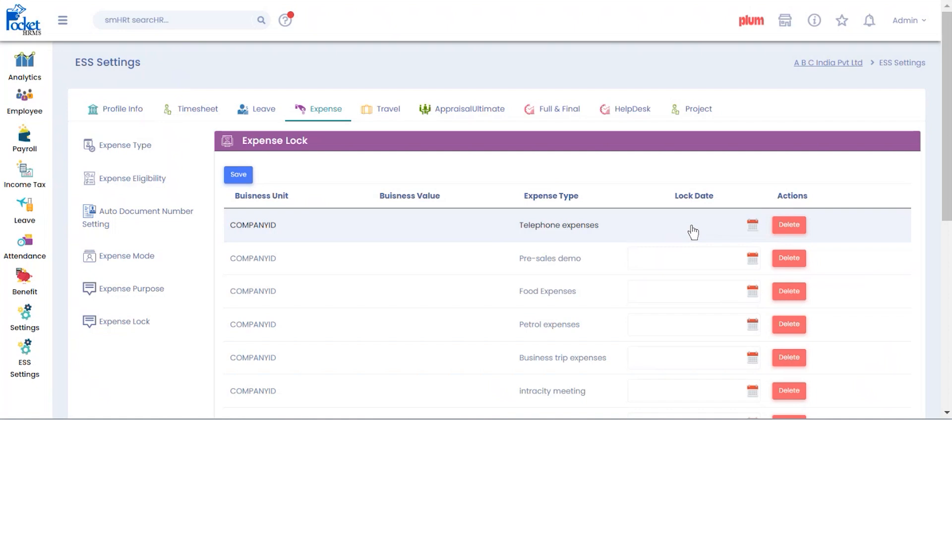
# - Pick a 25/09/2023 lock date for Telephone expenses, then reload Expense Lock to discard it
pyautogui.click(753, 225)
pyautogui.click(800, 252)
pyautogui.click(667, 380)
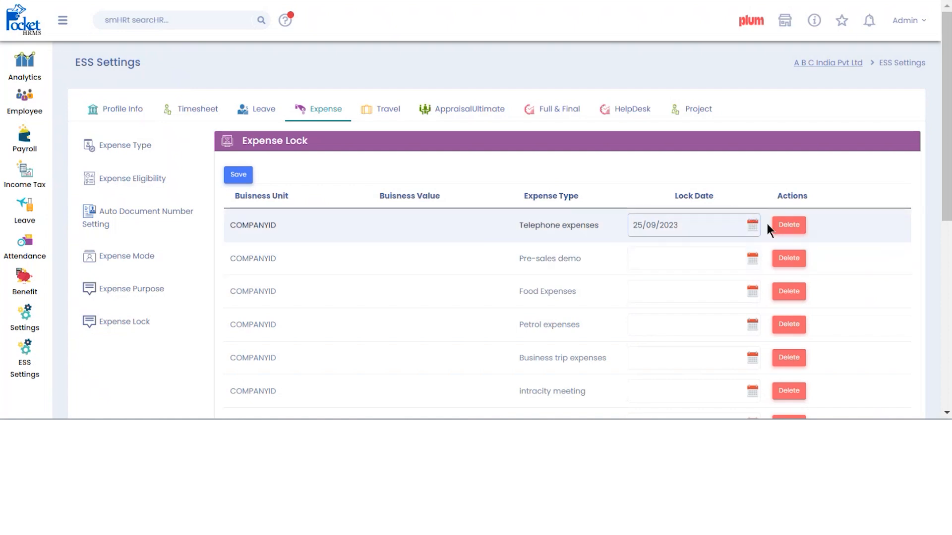
pyautogui.scroll(-3, 712, 268)
pyautogui.scroll(3, 445, 225)
pyautogui.click(117, 325)
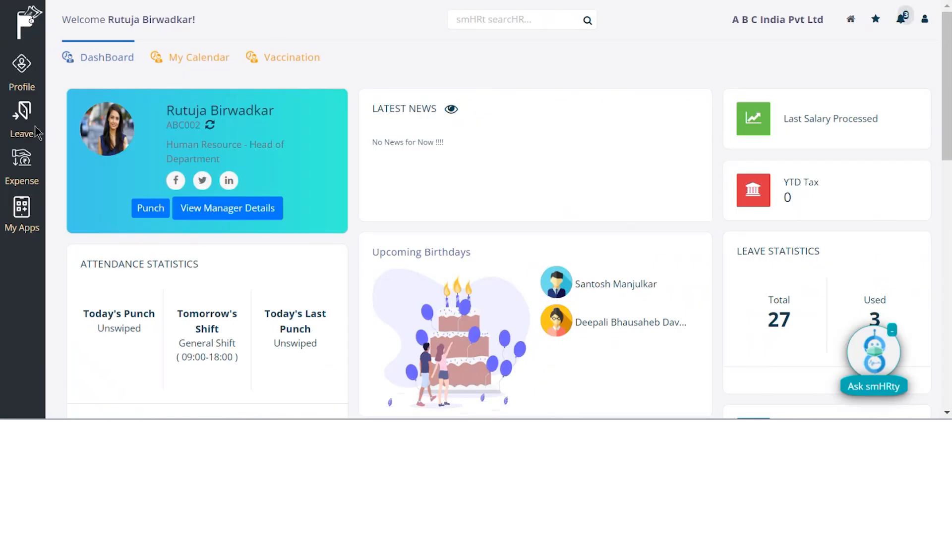
# - Start a new expense request with expense date 16/08/2023
pyautogui.click(25, 163)
pyautogui.click(92, 63)
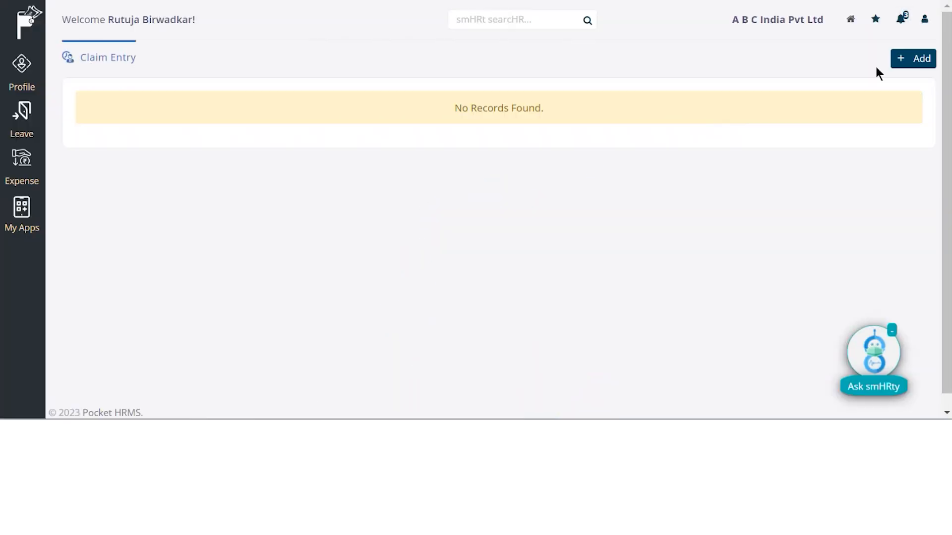
pyautogui.click(910, 66)
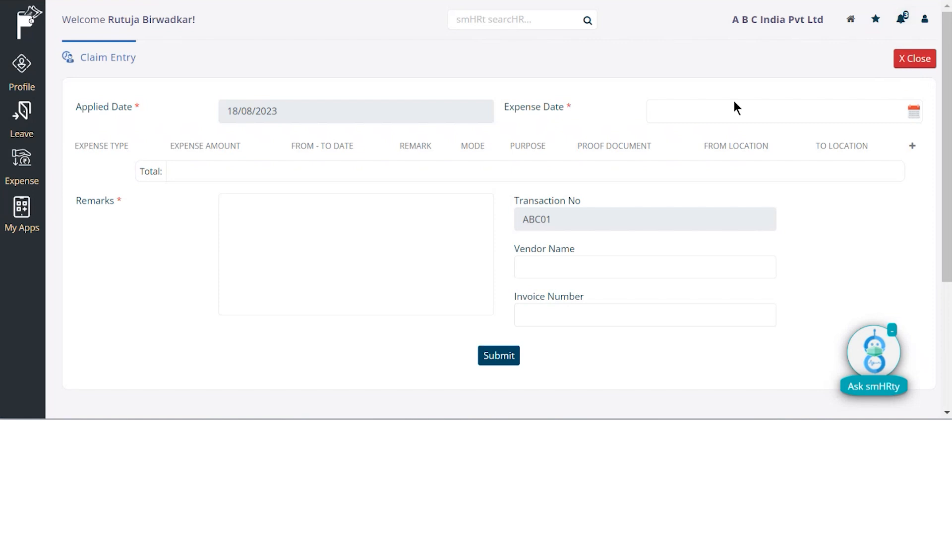
pyautogui.click(711, 124)
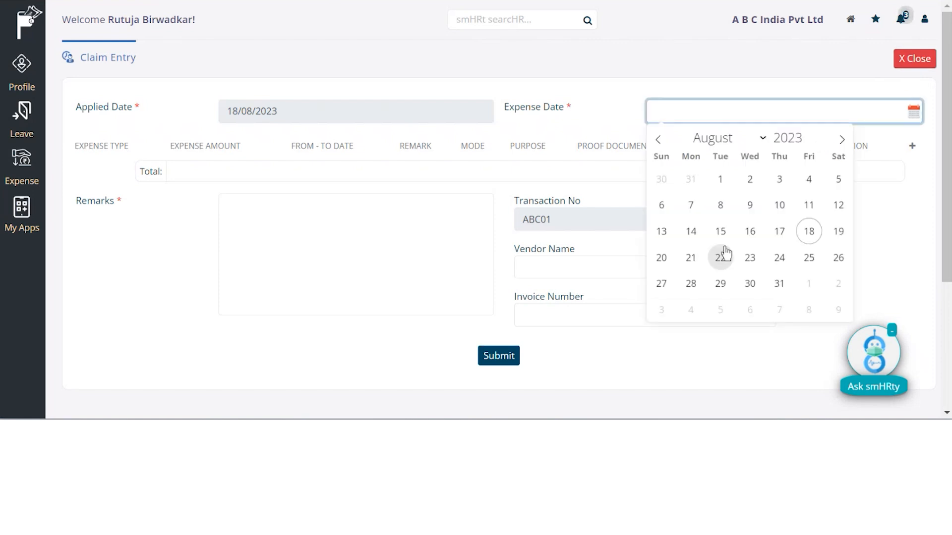
pyautogui.click(749, 235)
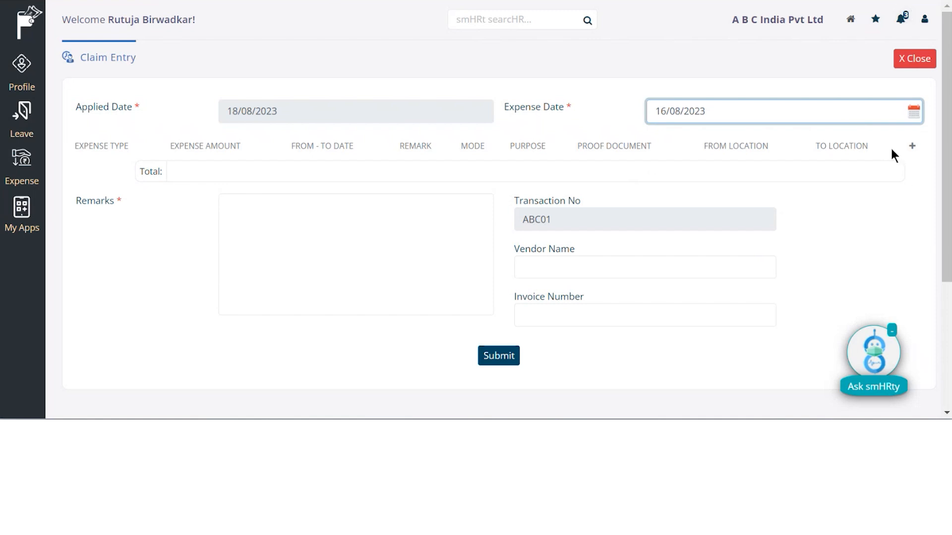
# - Add a Pre-sales demo expense line, then view the admin Expense Eligibility limits
pyautogui.click(911, 146)
pyautogui.click(507, 78)
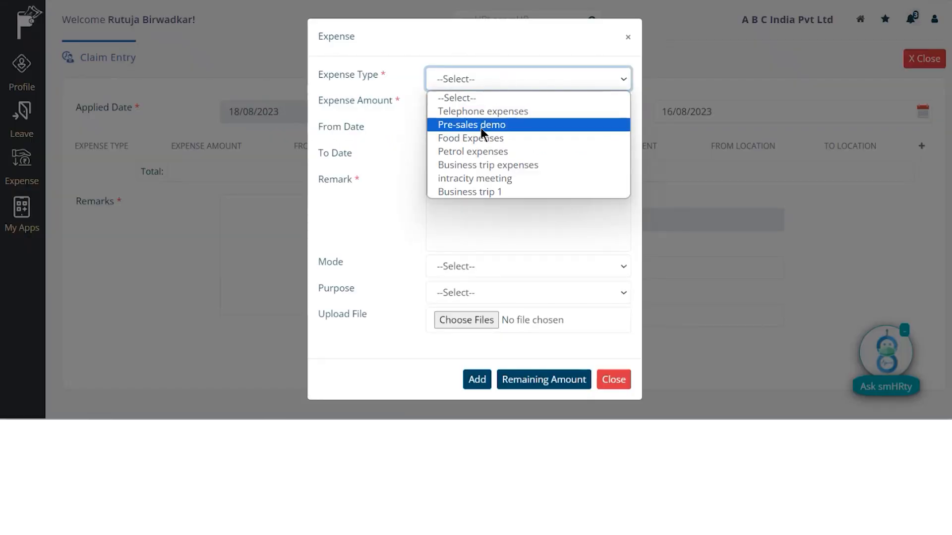
pyautogui.click(480, 125)
pyautogui.click(475, 106)
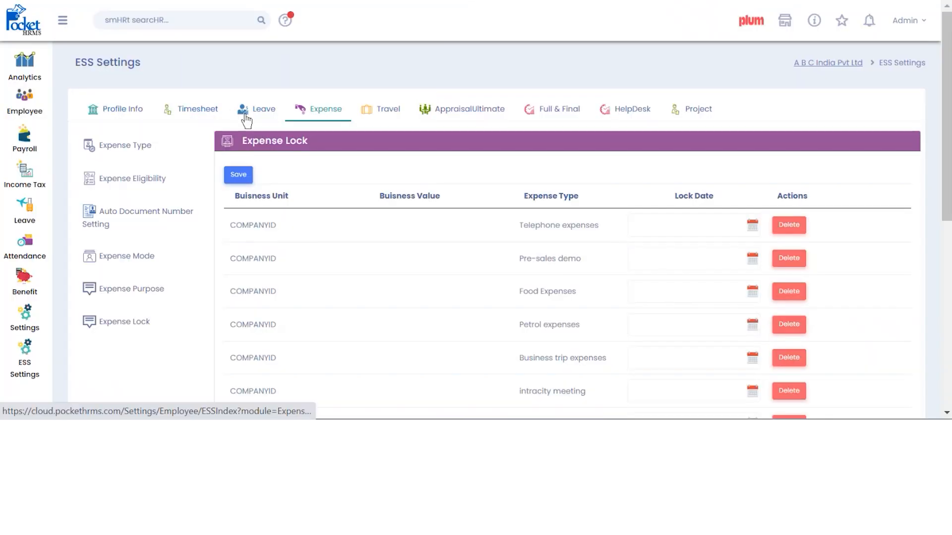
pyautogui.click(128, 180)
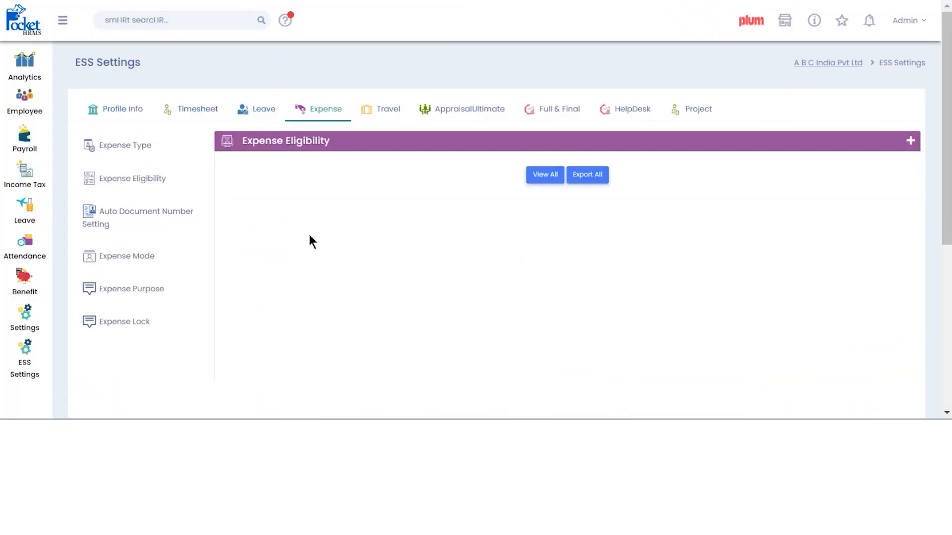
# - Add a 1000 Pre-sales demo item for 16/08/2023, remark 'demo', mode Car
pyautogui.scroll(-2, 465, 243)
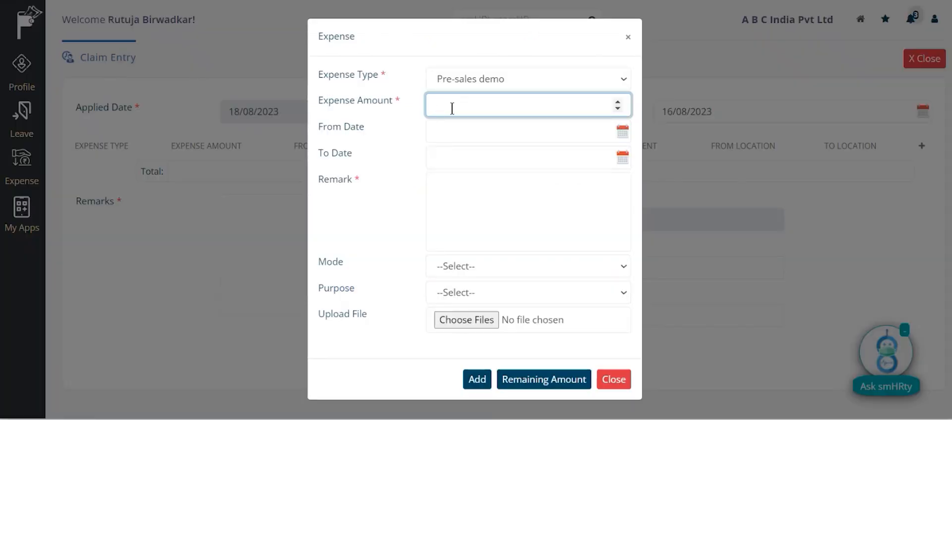
pyautogui.write('1000')
pyautogui.click(471, 138)
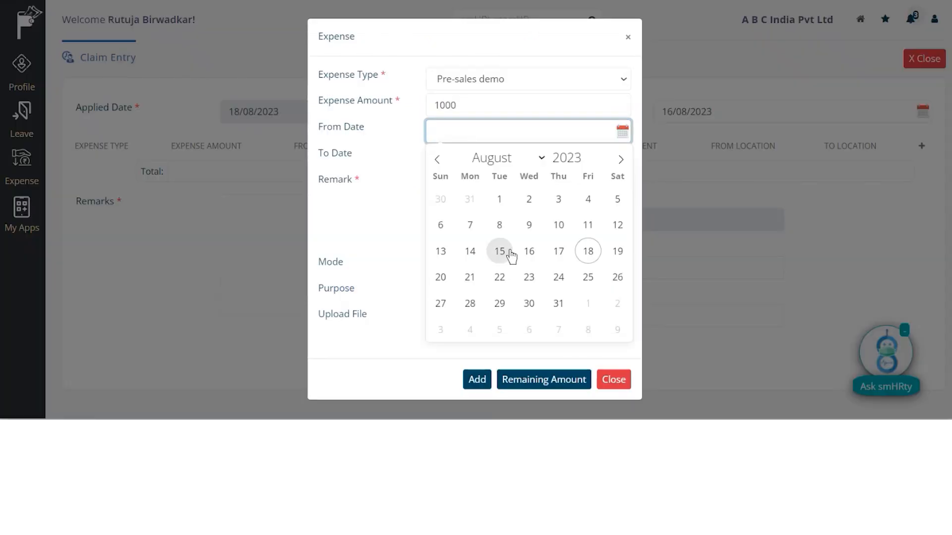
pyautogui.click(528, 274)
pyautogui.click(491, 161)
pyautogui.click(529, 275)
pyautogui.click(503, 212)
pyautogui.write('demo')
pyautogui.click(456, 268)
pyautogui.click(459, 297)
pyautogui.click(459, 295)
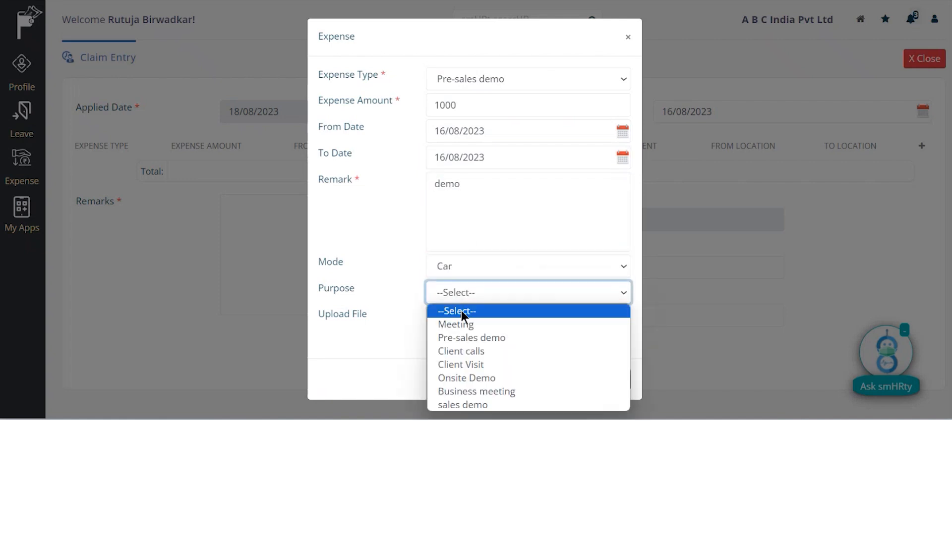
pyautogui.click(457, 335)
pyautogui.click(477, 385)
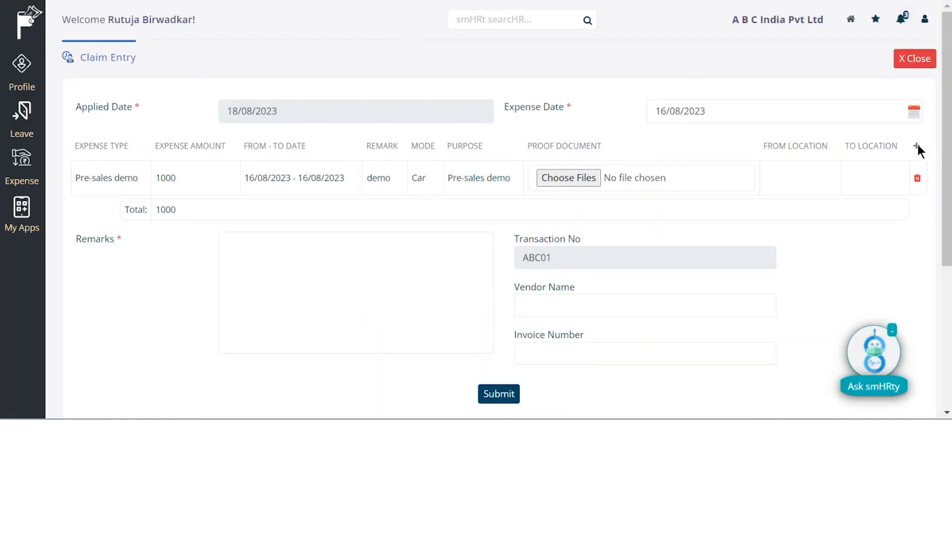
# - Add a second Pre-sales demo item of 1510 for 16/08/2023, remark 'Test', mode Car
pyautogui.click(916, 147)
pyautogui.click(536, 80)
pyautogui.click(471, 125)
pyautogui.click(460, 109)
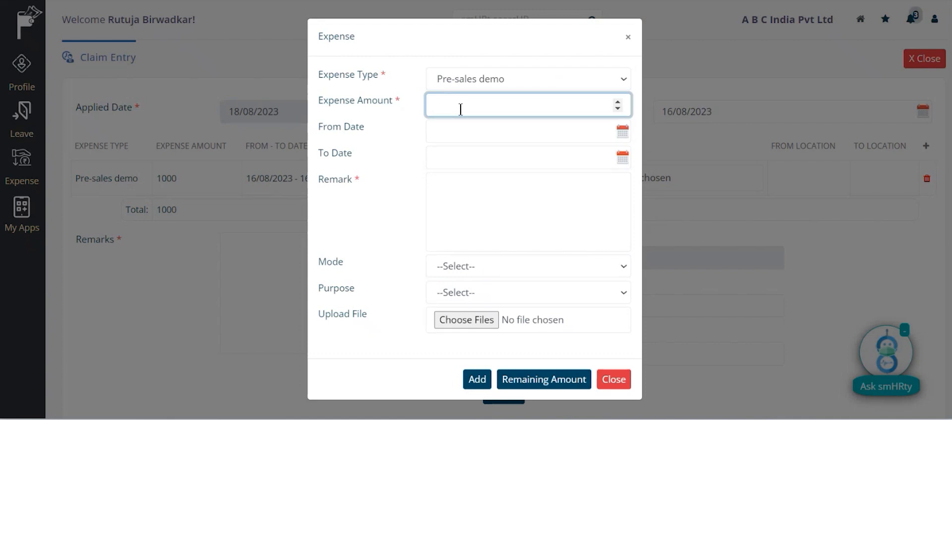
pyautogui.write('1510')
pyautogui.click(456, 132)
pyautogui.click(529, 251)
pyautogui.click(501, 157)
pyautogui.click(529, 277)
pyautogui.click(486, 212)
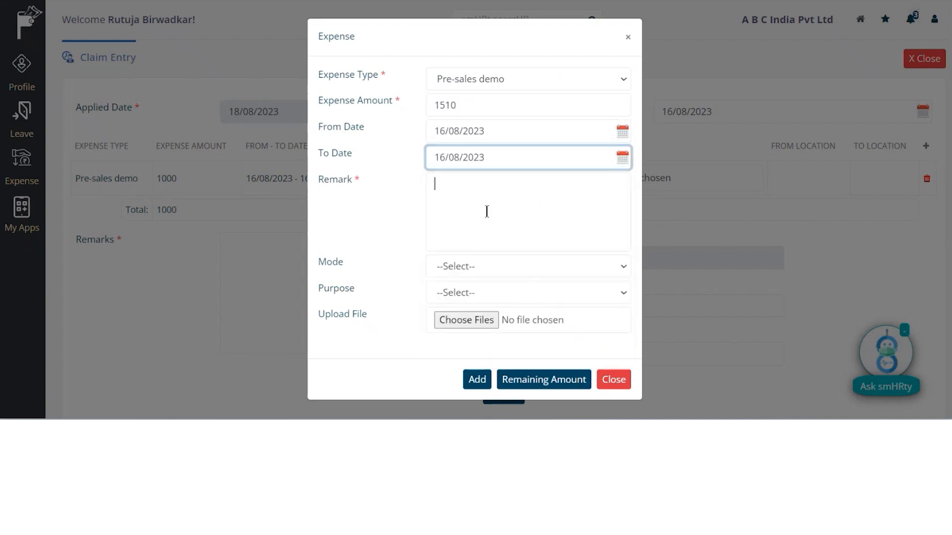
pyautogui.write('Test')
pyautogui.click(484, 269)
pyautogui.click(485, 299)
pyautogui.click(486, 297)
pyautogui.click(477, 336)
pyautogui.click(477, 379)
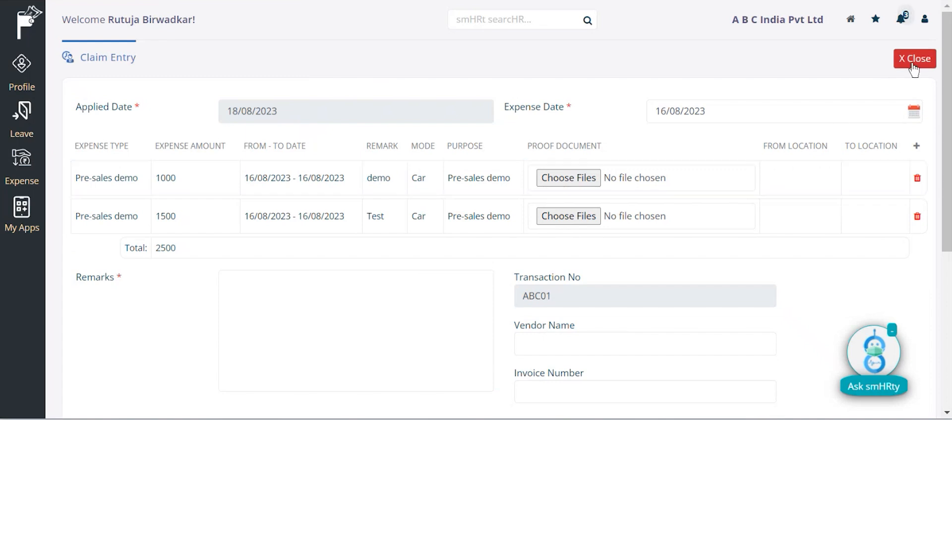
# - Start a Telephone expenses line of 500 dated 01/08/2023 to 16/08/2023
pyautogui.click(916, 145)
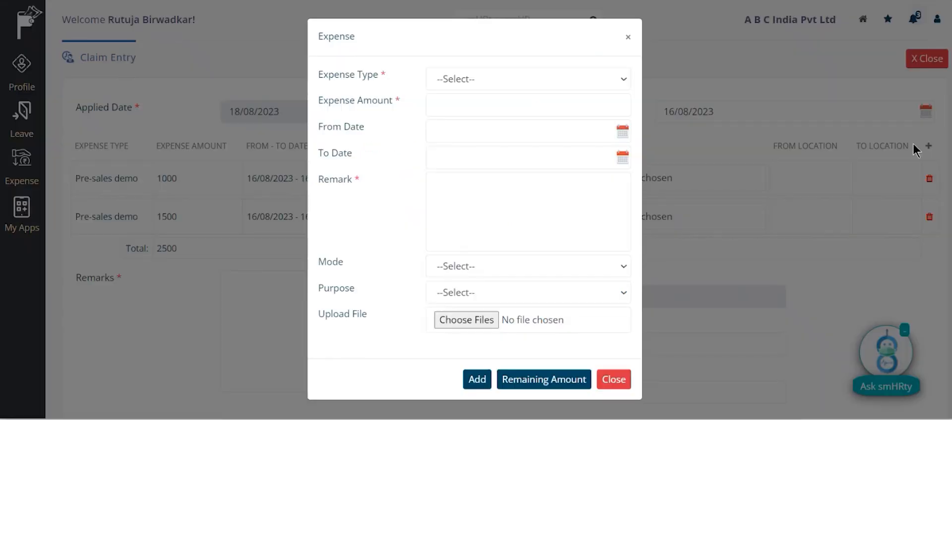
pyautogui.click(537, 82)
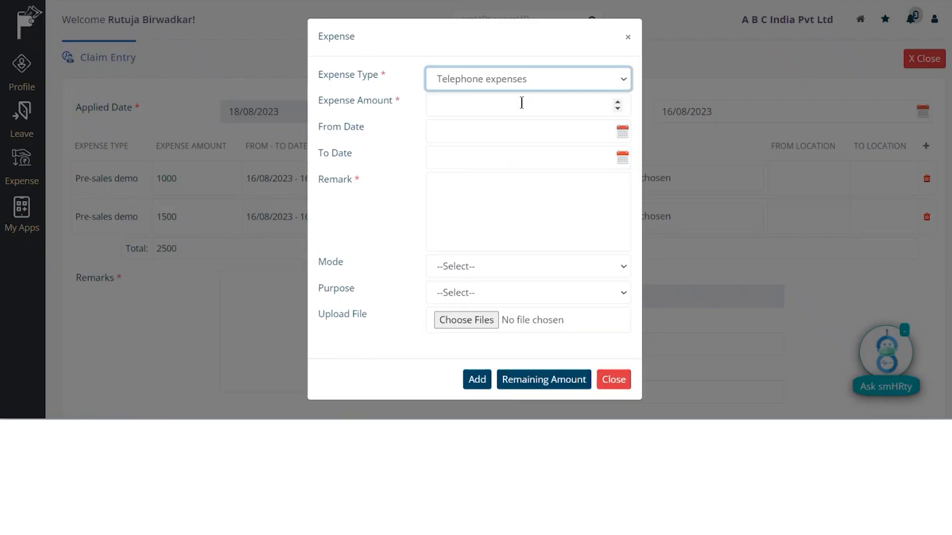
pyautogui.click(495, 101)
pyautogui.write('10')
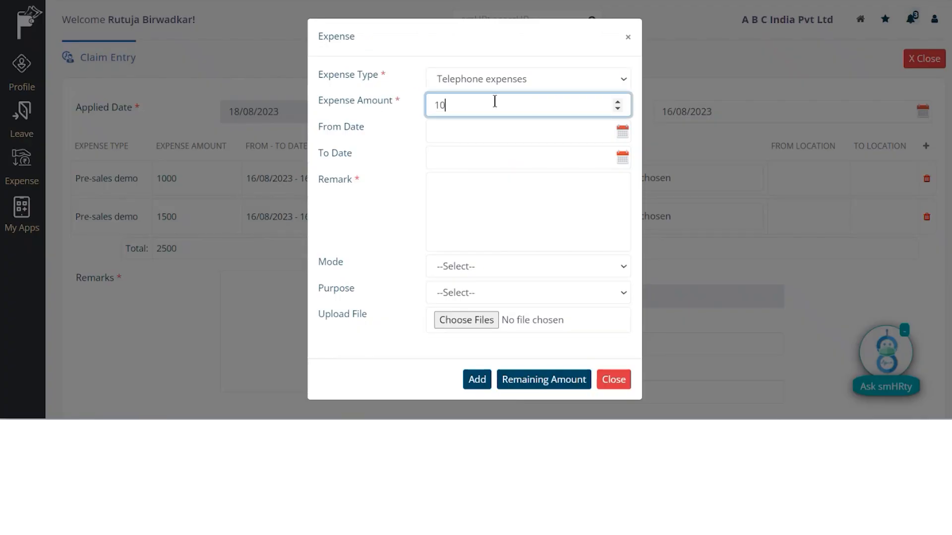
pyautogui.write('0')
pyautogui.click(471, 132)
pyautogui.click(500, 196)
pyautogui.click(486, 159)
pyautogui.click(528, 276)
# - Give it remark 'Demo', mode Official calls and purpose Meeting, and add it
pyautogui.click(484, 217)
pyautogui.write('Demo')
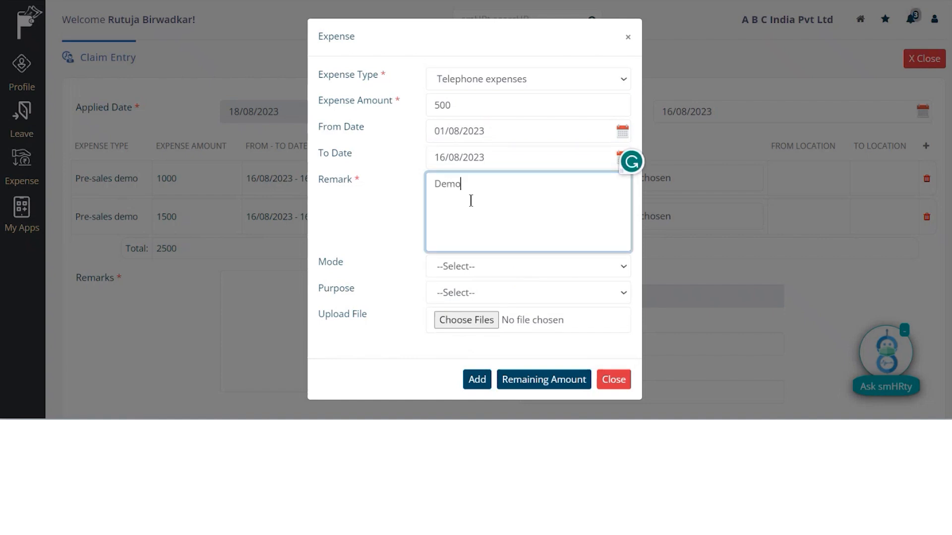
pyautogui.click(466, 267)
pyautogui.click(468, 297)
pyautogui.click(469, 297)
pyautogui.click(464, 325)
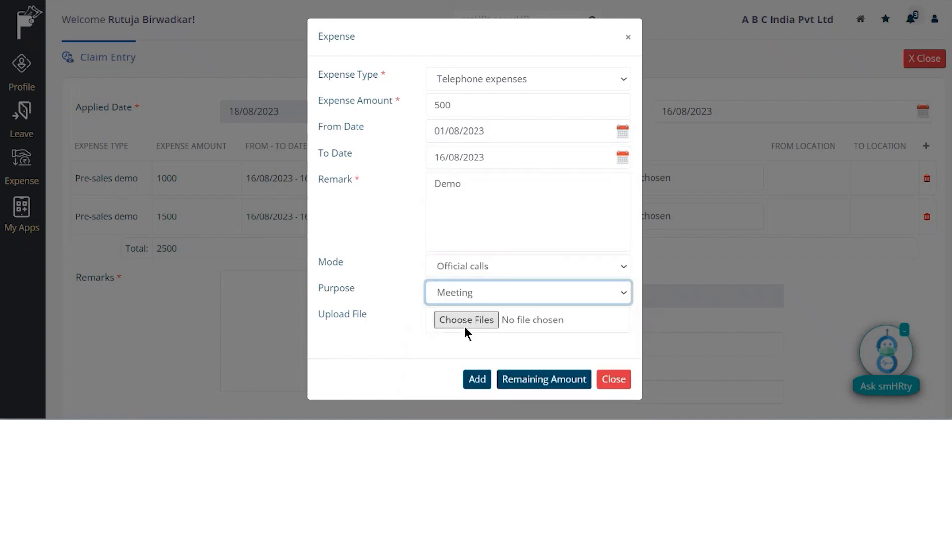
pyautogui.click(477, 379)
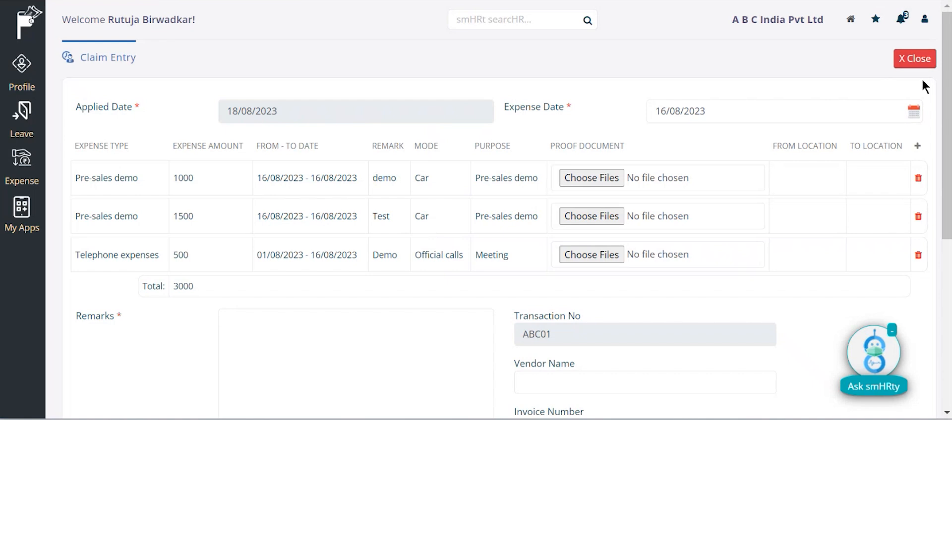
# - Start another Telephone expenses line of 1000 dated 01/08/2023 to 16/08/2023
pyautogui.click(917, 145)
pyautogui.click(517, 82)
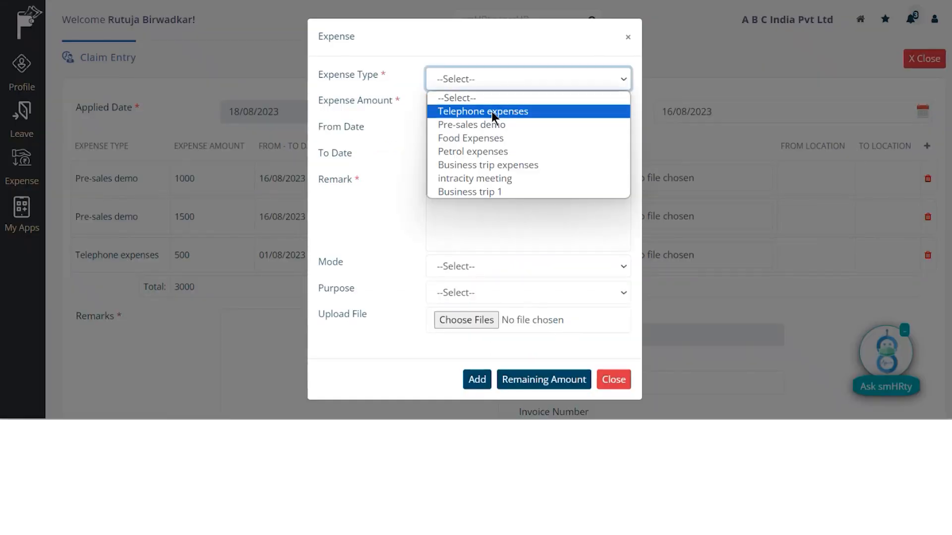
pyautogui.click(492, 112)
pyautogui.click(484, 106)
pyautogui.write('1000')
pyautogui.click(478, 131)
pyautogui.click(498, 199)
pyautogui.click(472, 162)
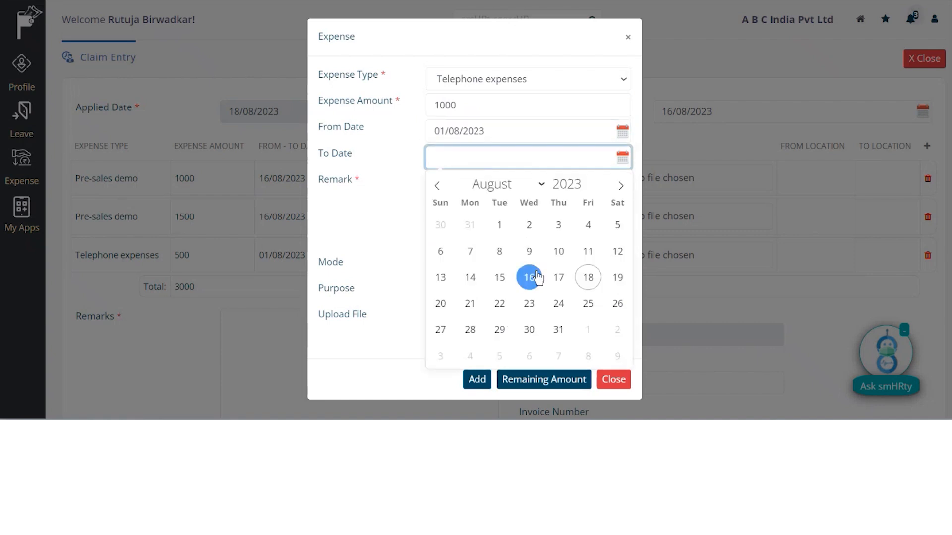
pyautogui.click(529, 278)
# - Give it remark 'Demo', mode Official calls and purpose Meeting, and add it
pyautogui.click(464, 193)
pyautogui.write('Demo')
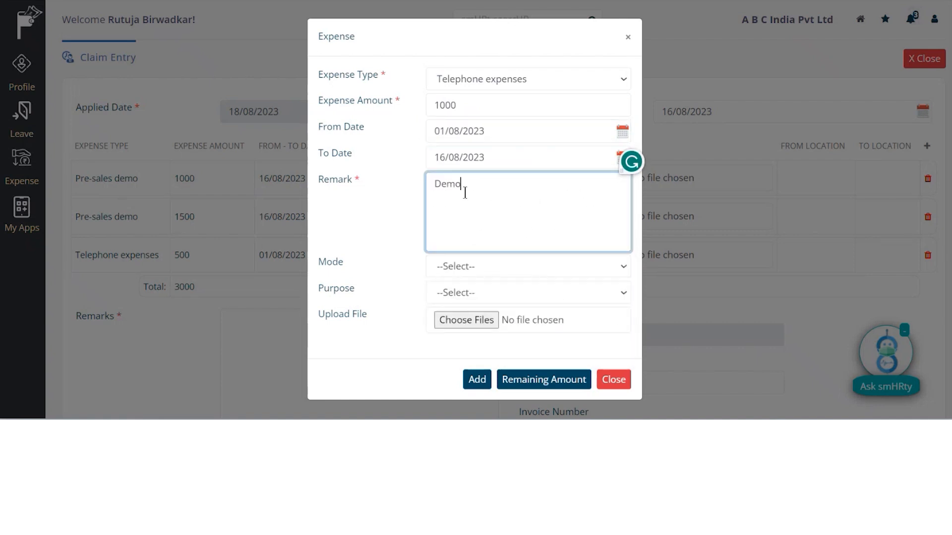
pyautogui.click(475, 266)
pyautogui.click(473, 296)
pyautogui.click(468, 293)
pyautogui.click(469, 325)
pyautogui.click(477, 379)
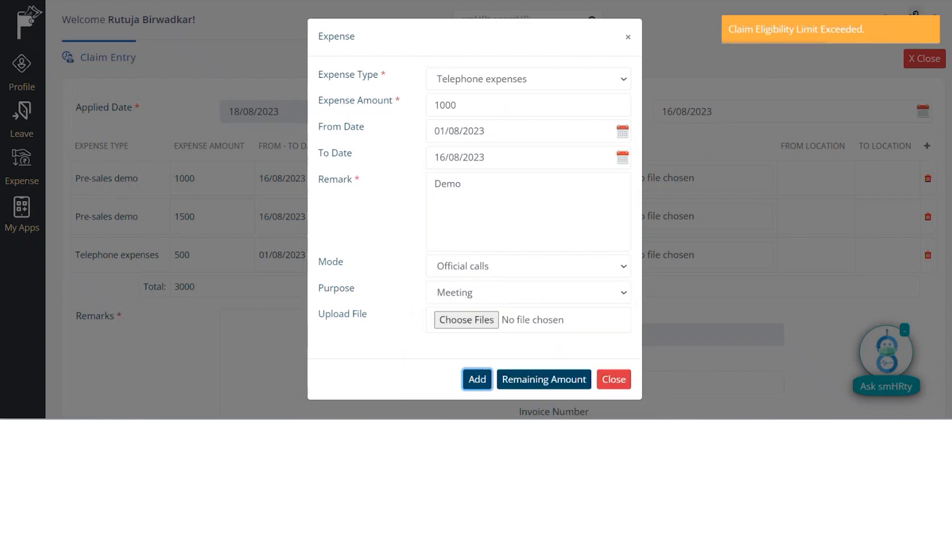
# - Enter the claim remark 'Demo' and submit the expense claim
pyautogui.scroll(-4, 514, 302)
pyautogui.scroll(2, 453, 65)
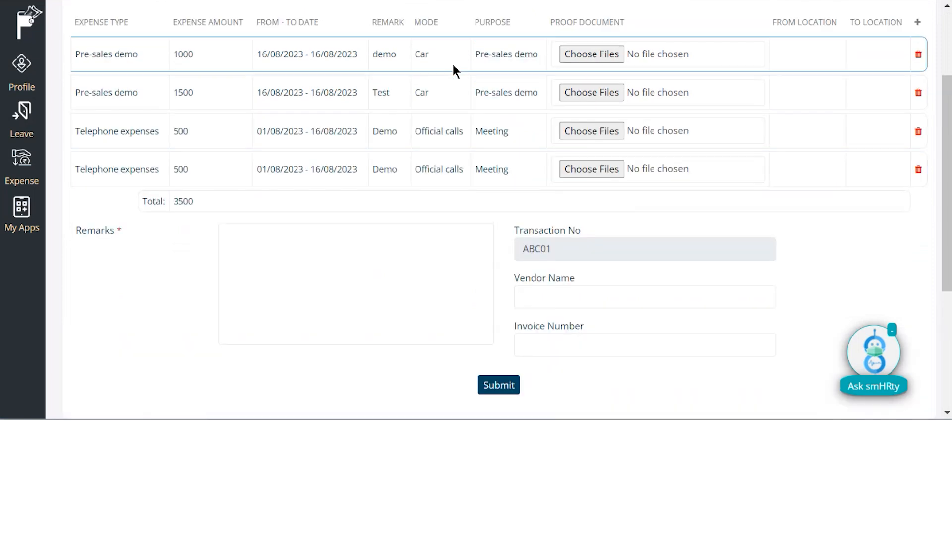
pyautogui.scroll(1, 453, 65)
pyautogui.moveTo(561, 290); pyautogui.dragTo(501, 290)
pyautogui.scroll(-2, 298, 193)
pyautogui.click(299, 205)
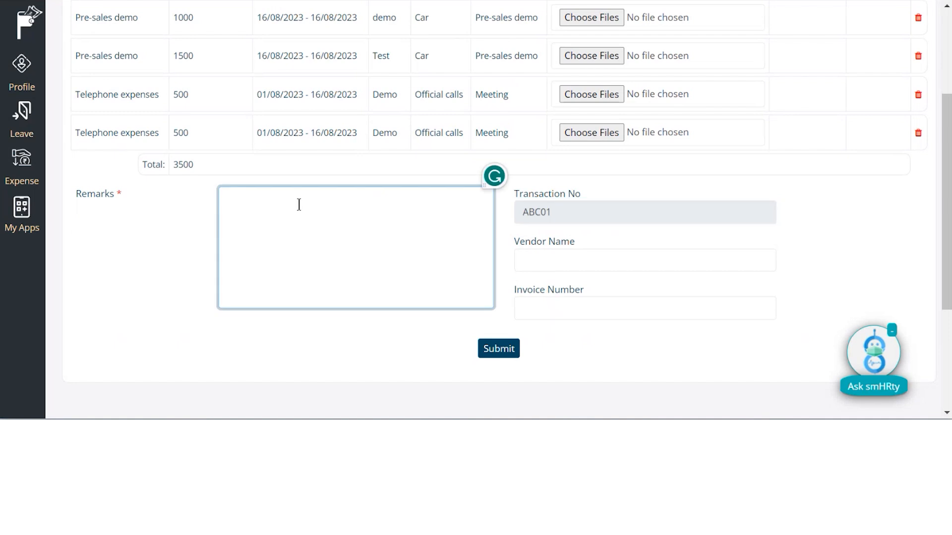
pyautogui.write('Demo')
pyautogui.click(506, 351)
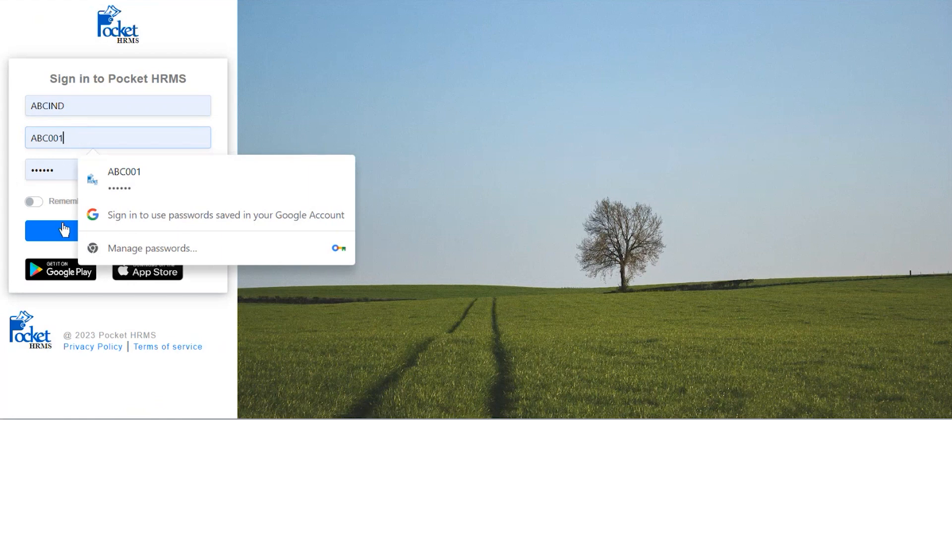
# - Sign in as the manager and show Manager Approval with the pending 2500 claim dated 16/08/2023
pyautogui.click(63, 229)
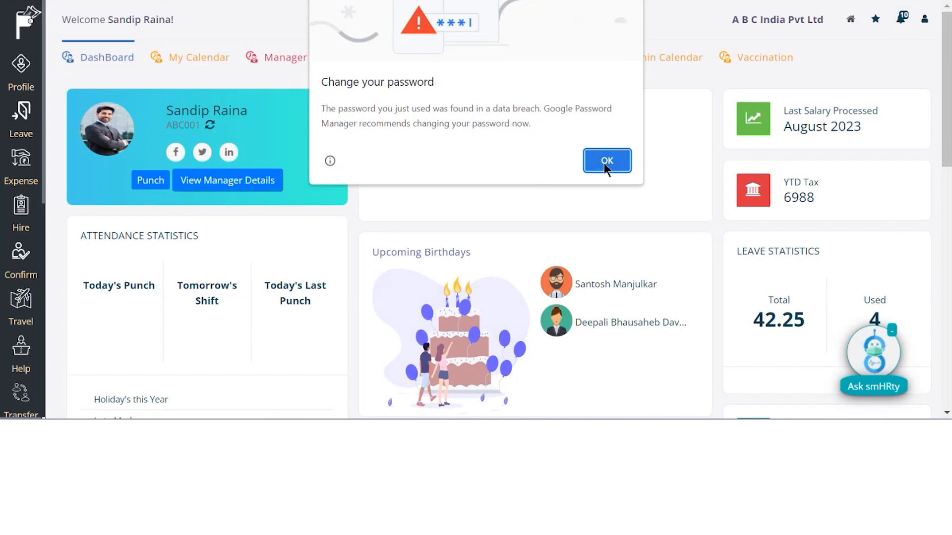
pyautogui.click(606, 160)
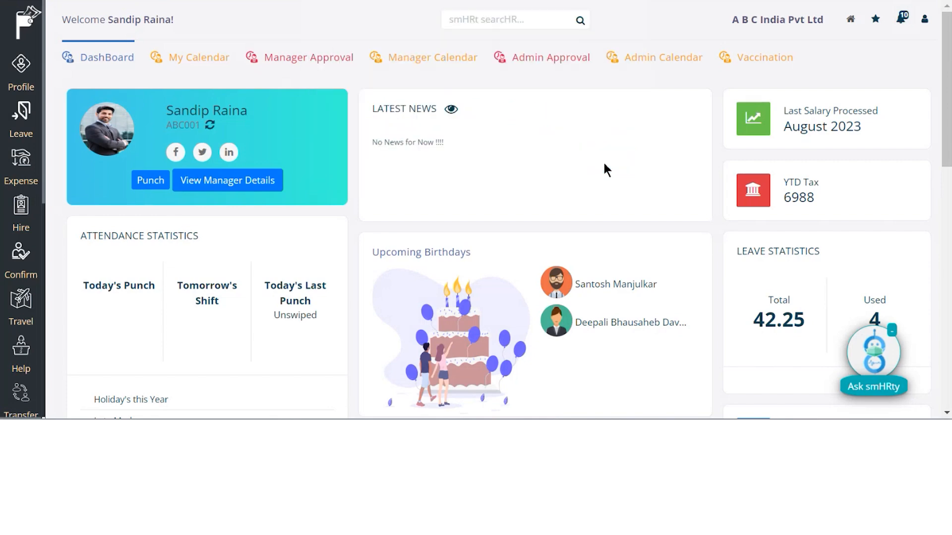
pyautogui.click(20, 177)
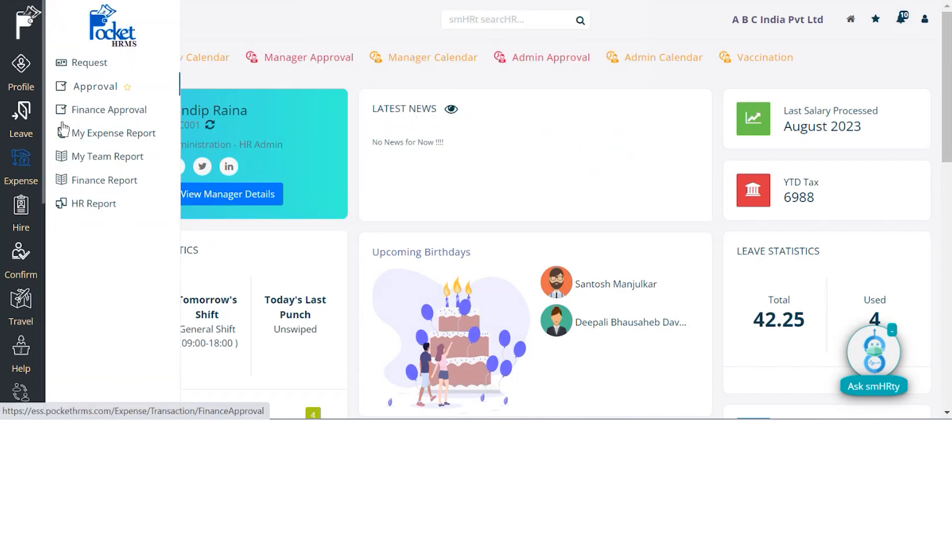
pyautogui.click(89, 86)
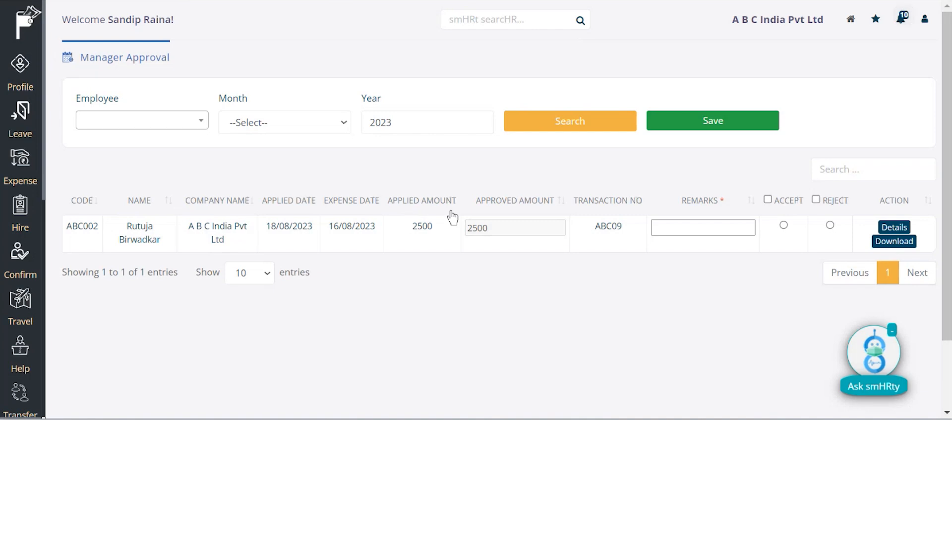
# - Open the pending claim's details and cut the first Pre-sales demo approved amount to 800
pyautogui.click(686, 228)
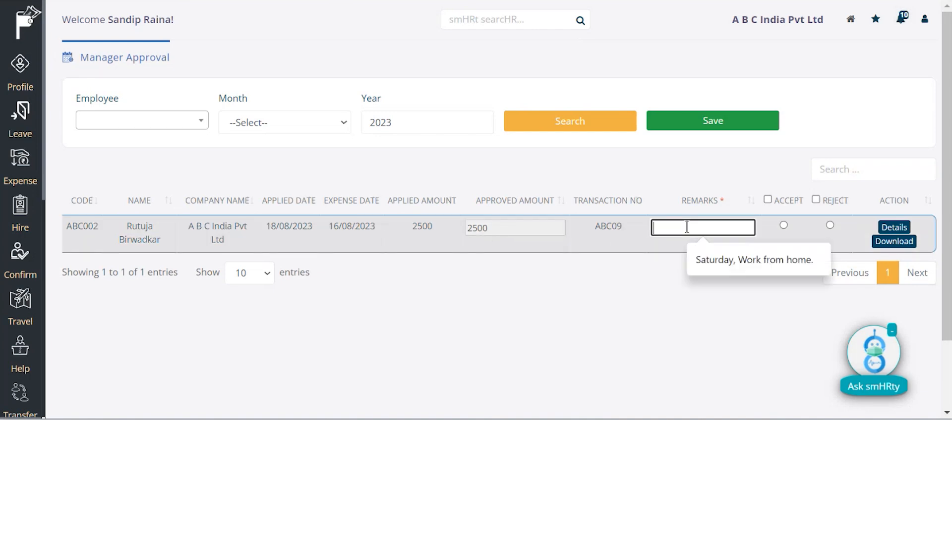
pyautogui.click(896, 228)
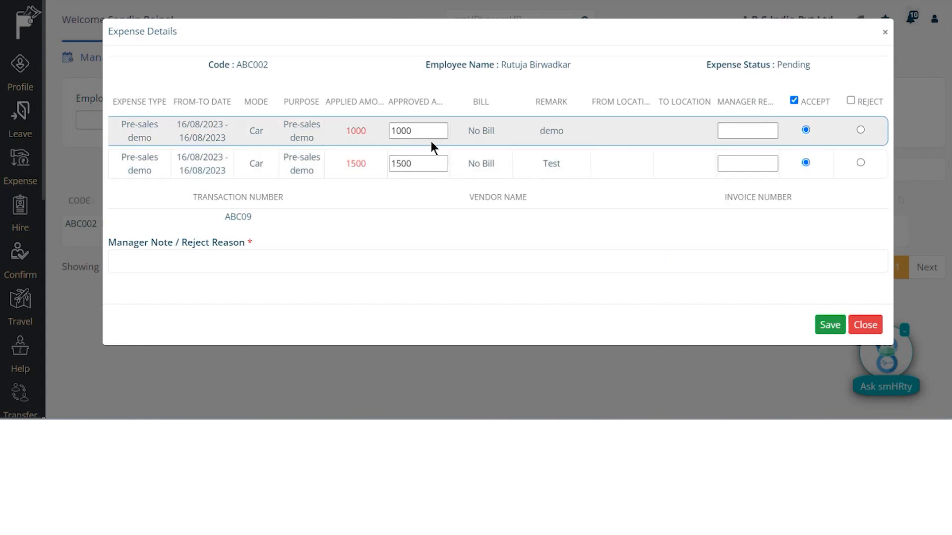
pyautogui.click(416, 130)
# - Add line remarks 'Not Eligible' and 'Approved', manager note 'Approved', and save the approval
pyautogui.click(736, 132)
pyautogui.write('Not')
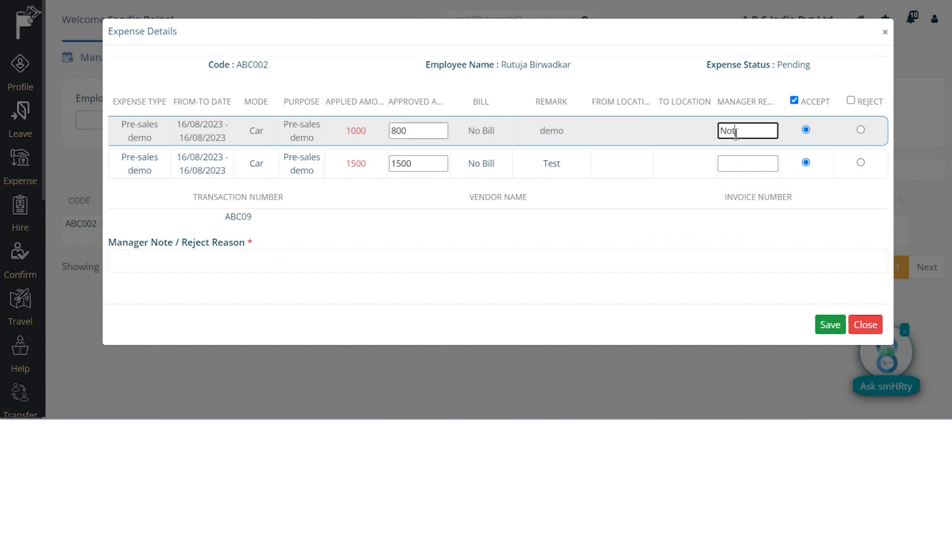
pyautogui.write(' Eligible')
pyautogui.click(738, 167)
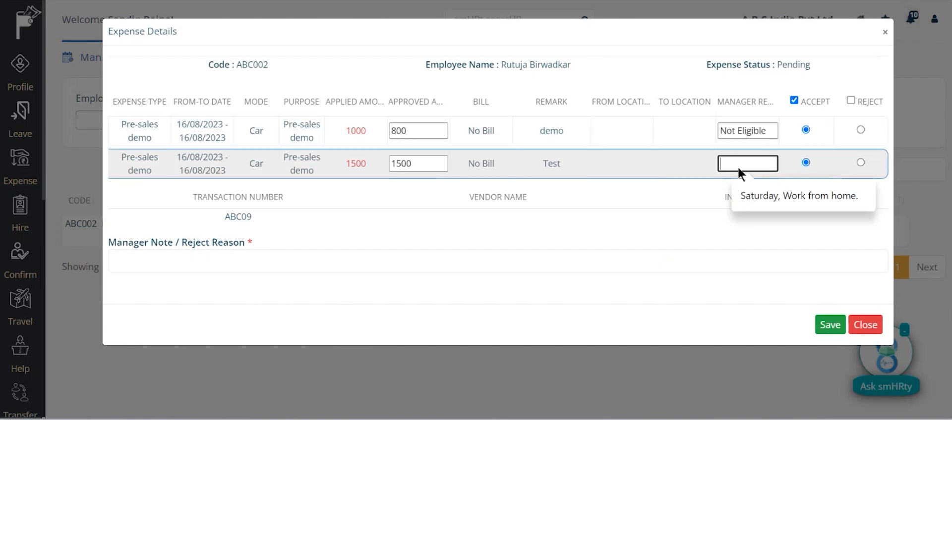
pyautogui.write('Approved')
pyautogui.click(190, 263)
pyautogui.write('Approved')
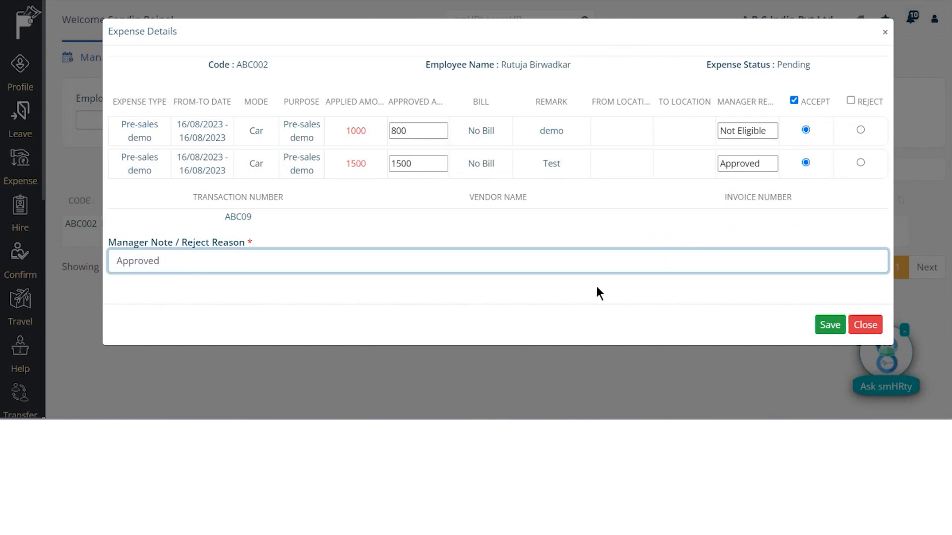
pyautogui.click(836, 329)
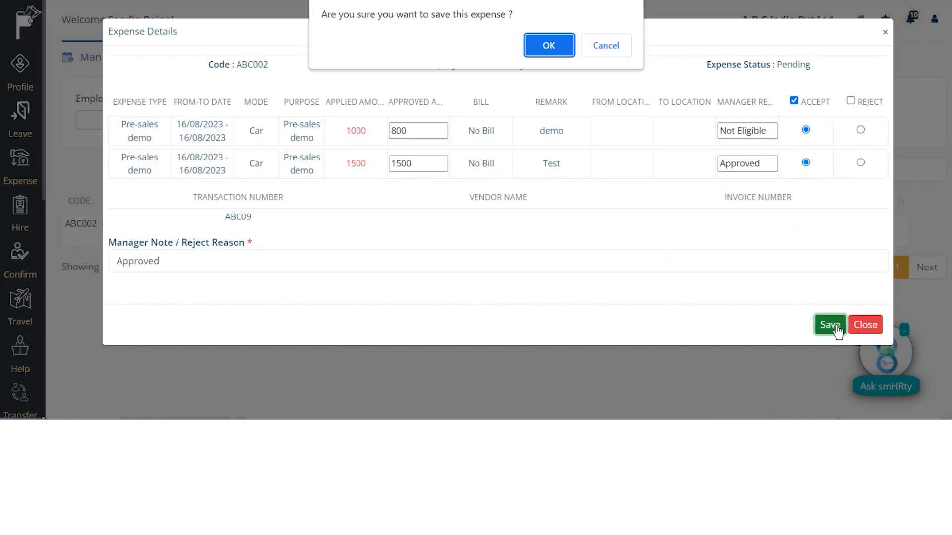
pyautogui.click(549, 47)
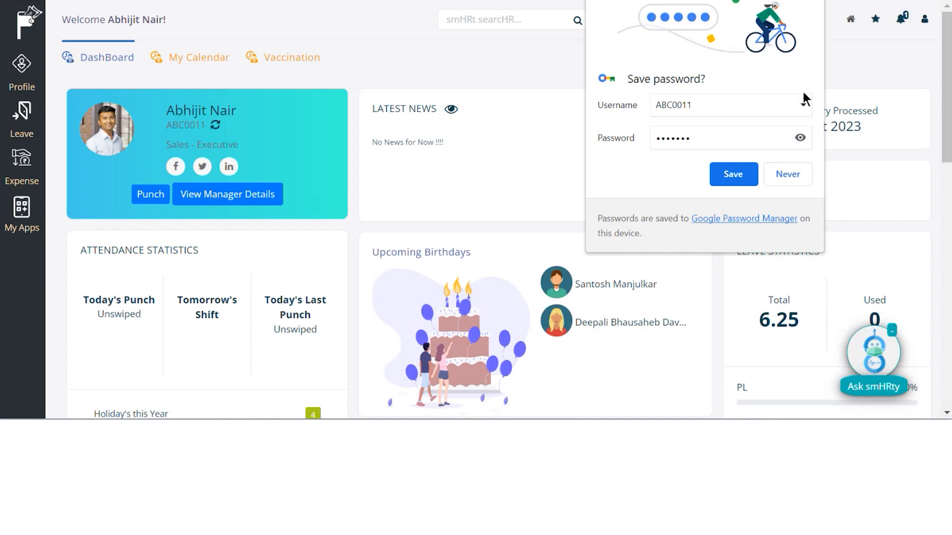
# - Open Finance Approval and the details of the 2300 claim, reviewing its 800 first line
pyautogui.click(793, 176)
pyautogui.click(33, 163)
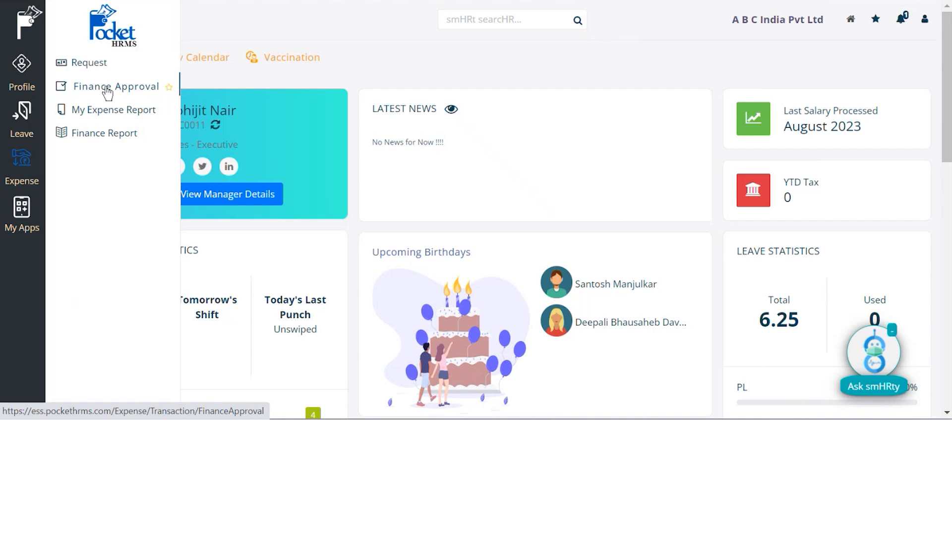
pyautogui.click(106, 86)
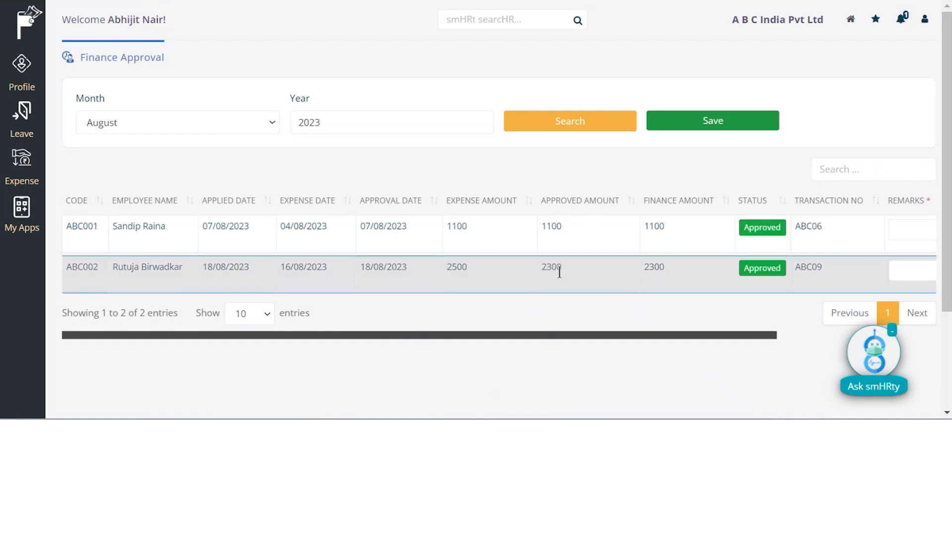
pyautogui.hscroll(5, 813, 271)
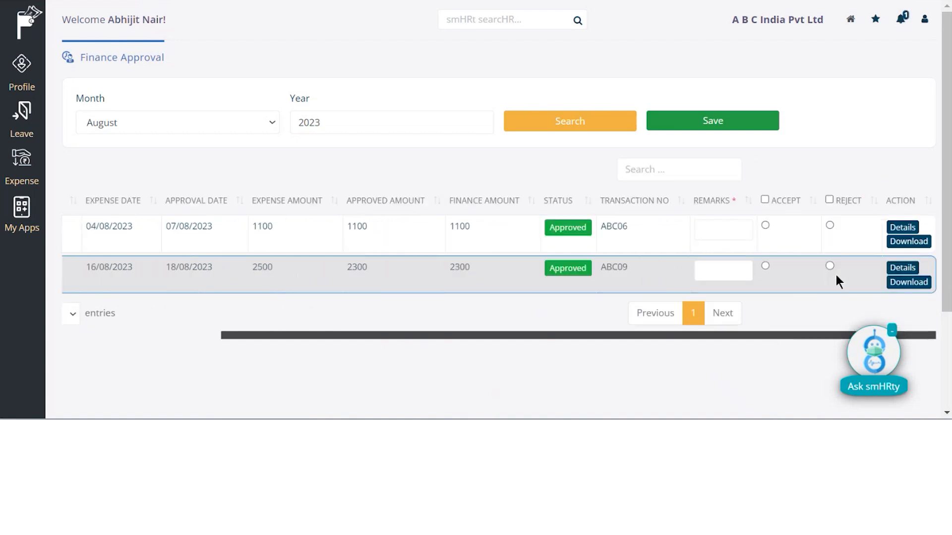
pyautogui.click(913, 268)
pyautogui.click(602, 145)
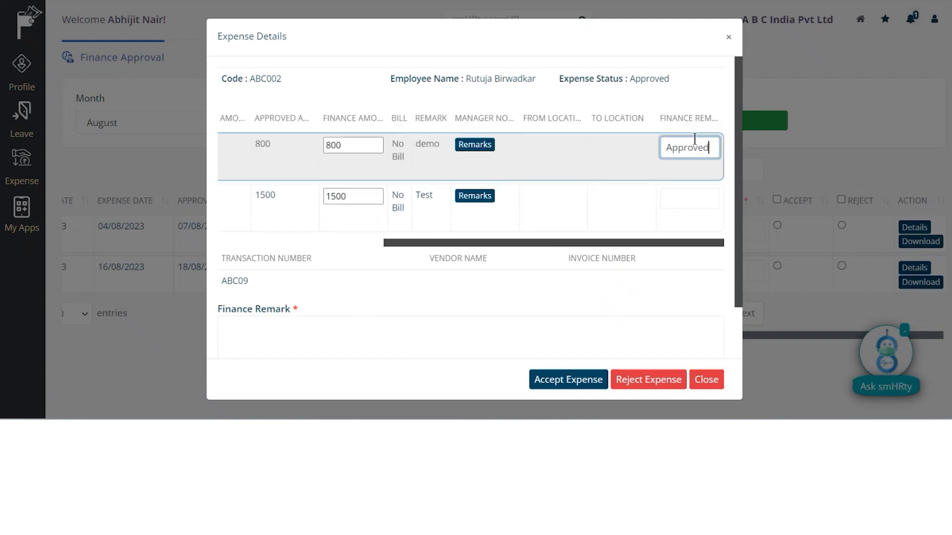
# - Remark 'App' on the second line, enter Finance Remark 'Good to reimburse', and accept the expense
pyautogui.click(688, 201)
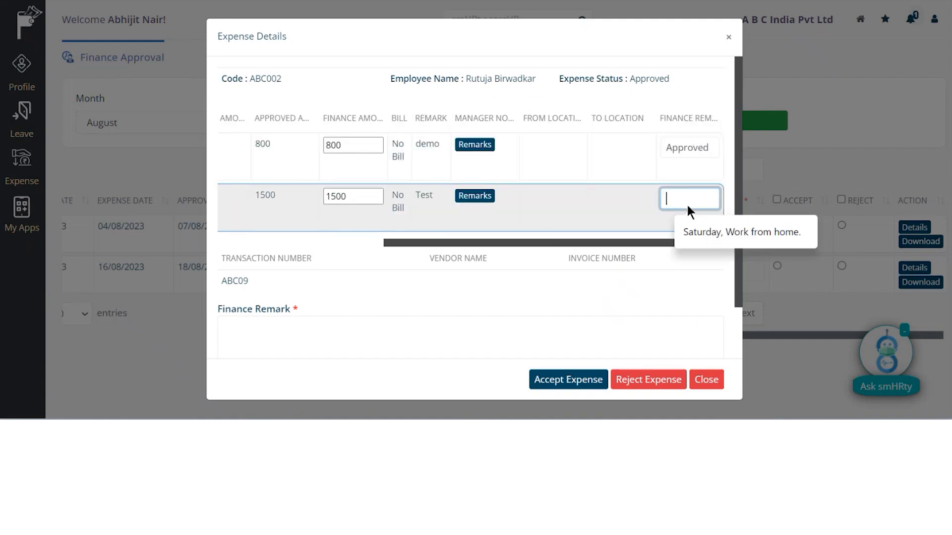
pyautogui.write('Approve')
pyautogui.hscroll(-5, 637, 212)
pyautogui.click(326, 342)
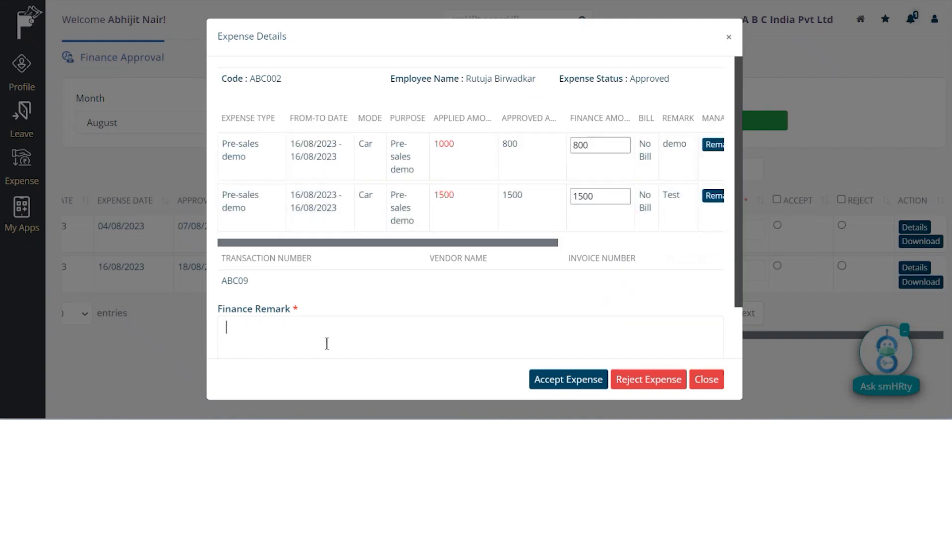
pyautogui.write('Good t')
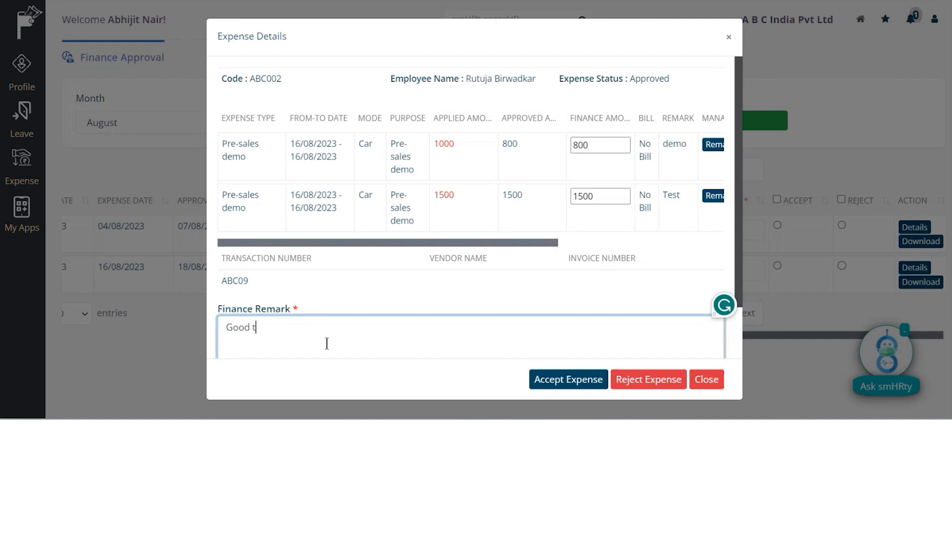
pyautogui.write('o reimburse')
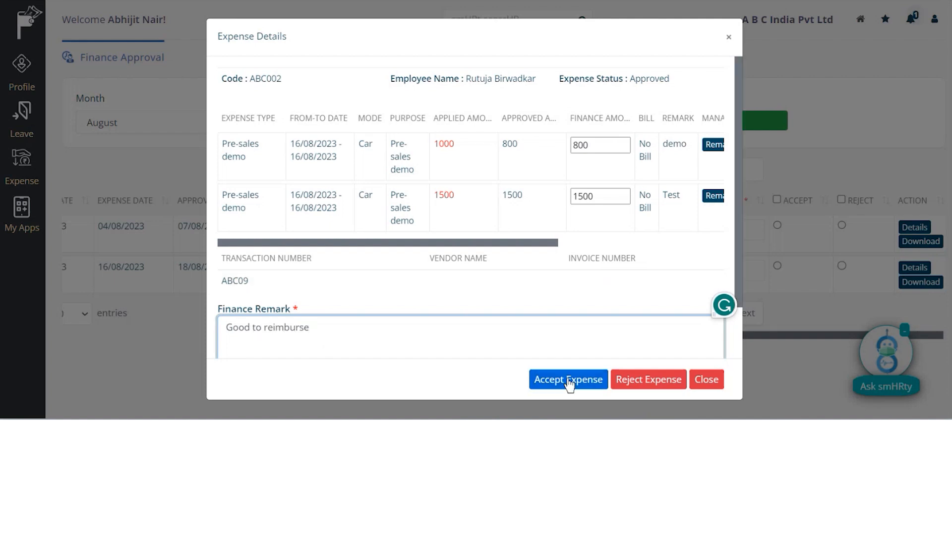
pyautogui.click(570, 382)
pyautogui.click(553, 52)
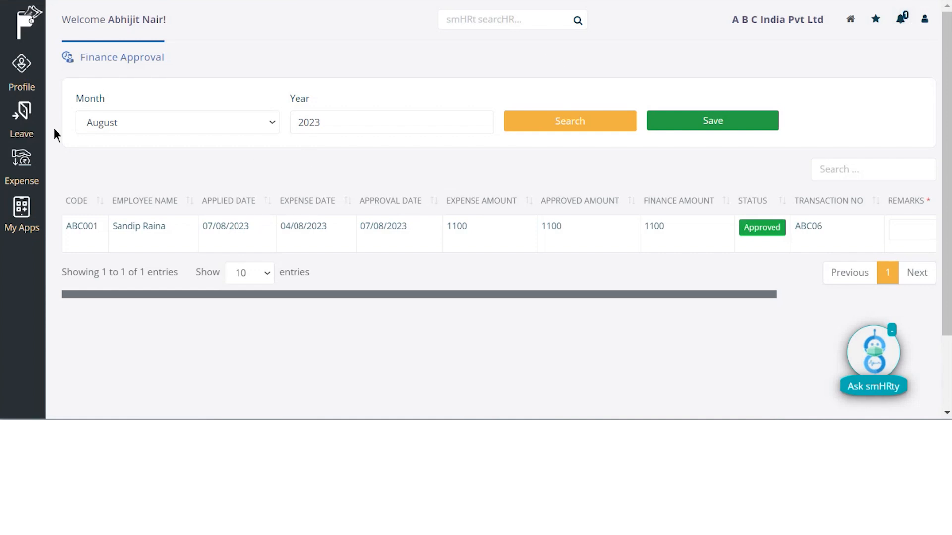
# - Open the Finance Report and review its August 2023 entries, including the approved 800 and 1500 lines
pyautogui.click(24, 160)
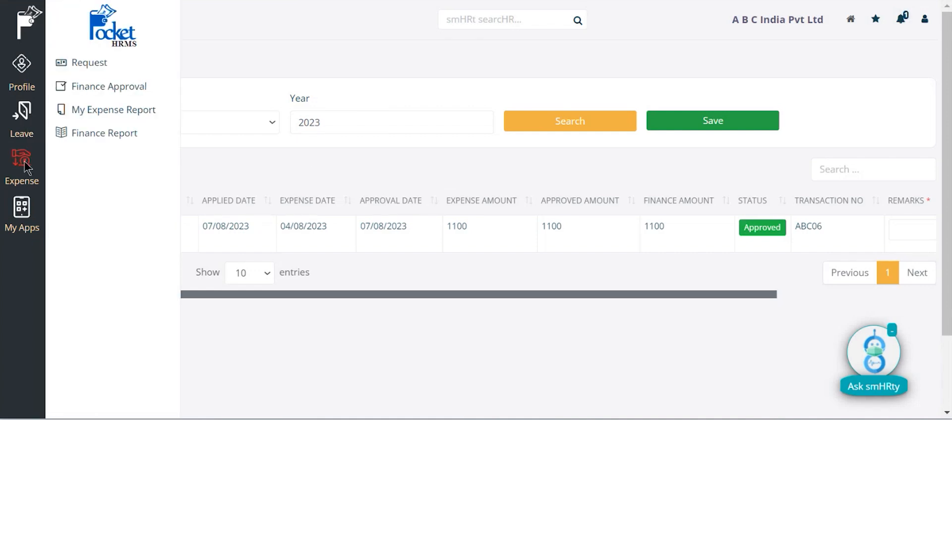
pyautogui.click(99, 135)
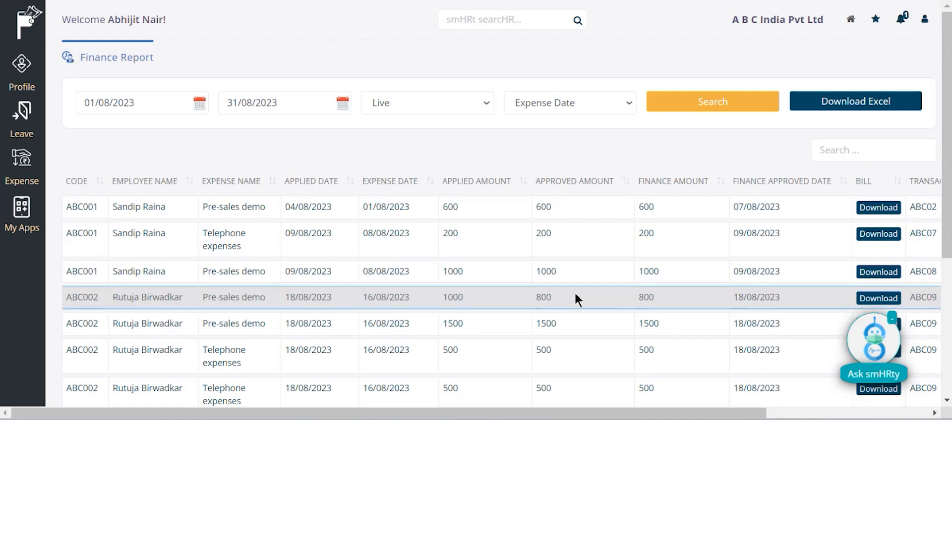
pyautogui.scroll(-2, 575, 298)
pyautogui.scroll(1, 574, 290)
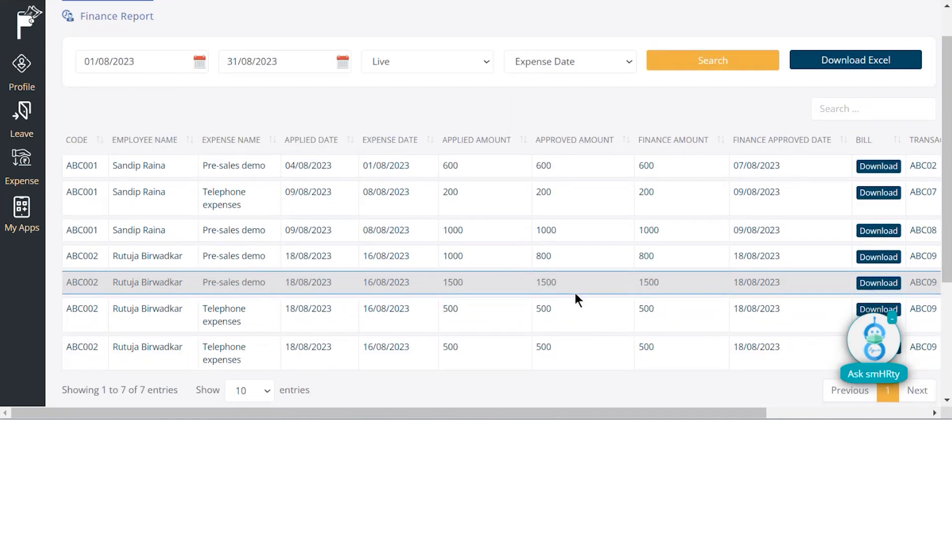
pyautogui.scroll(-1, 319, 337)
pyautogui.scroll(-1, 322, 310)
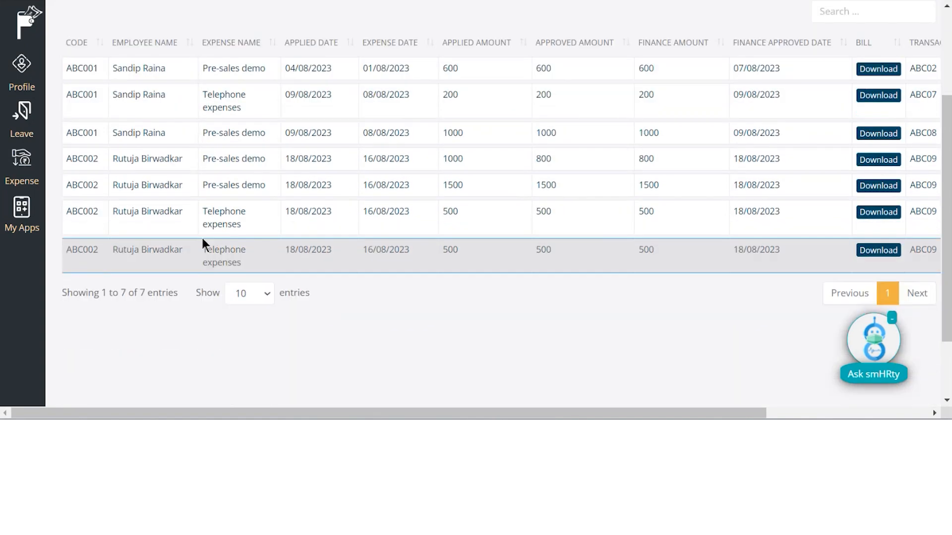